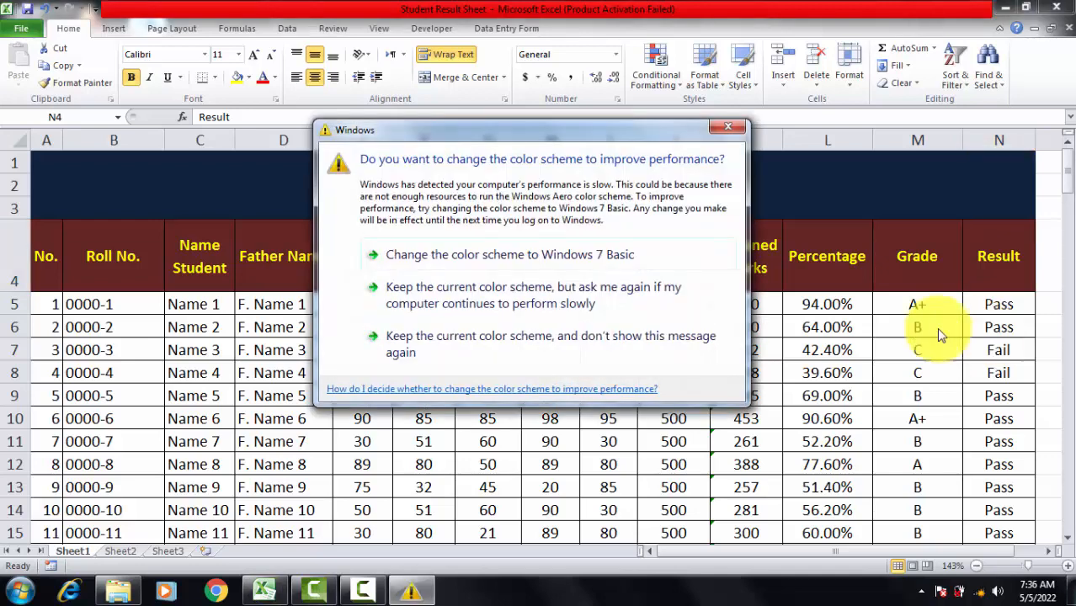
- Keep the current Windows color scheme and stop the performance message from showing again
{"action": "left_click", "coordinate": [564, 353]}
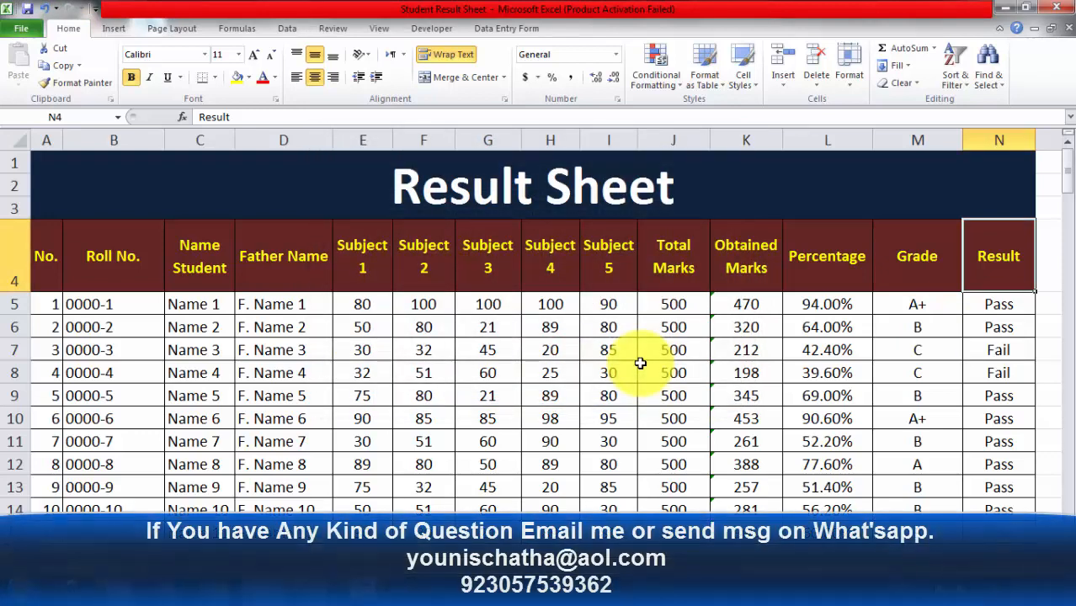
{"action": "left_click", "coordinate": [641, 366]}
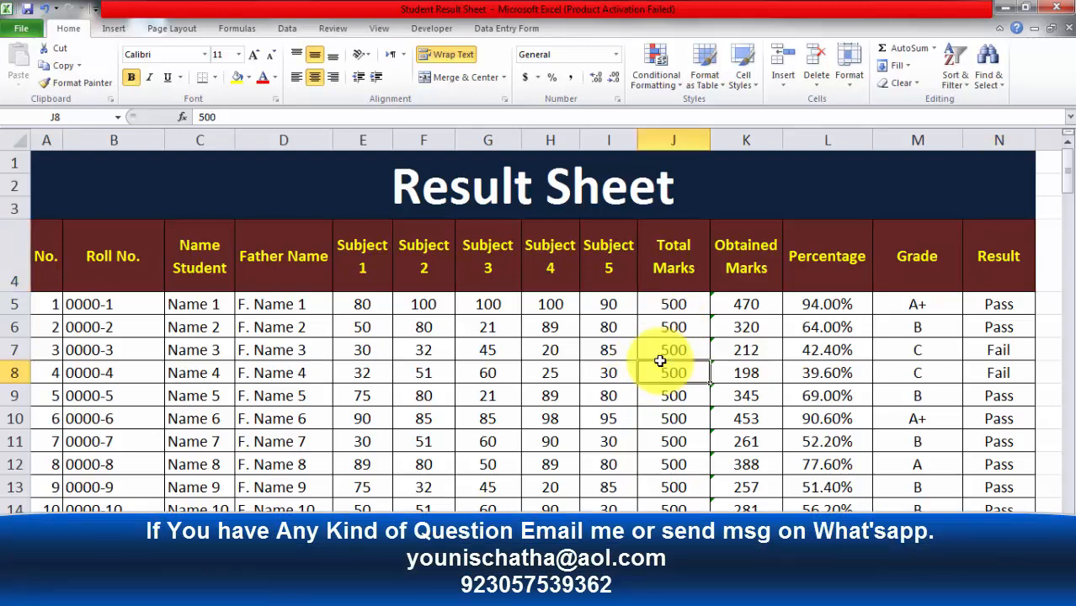
{"action": "left_click", "coordinate": [826, 434]}
{"action": "left_click", "coordinate": [638, 449]}
{"action": "left_click", "coordinate": [562, 399]}
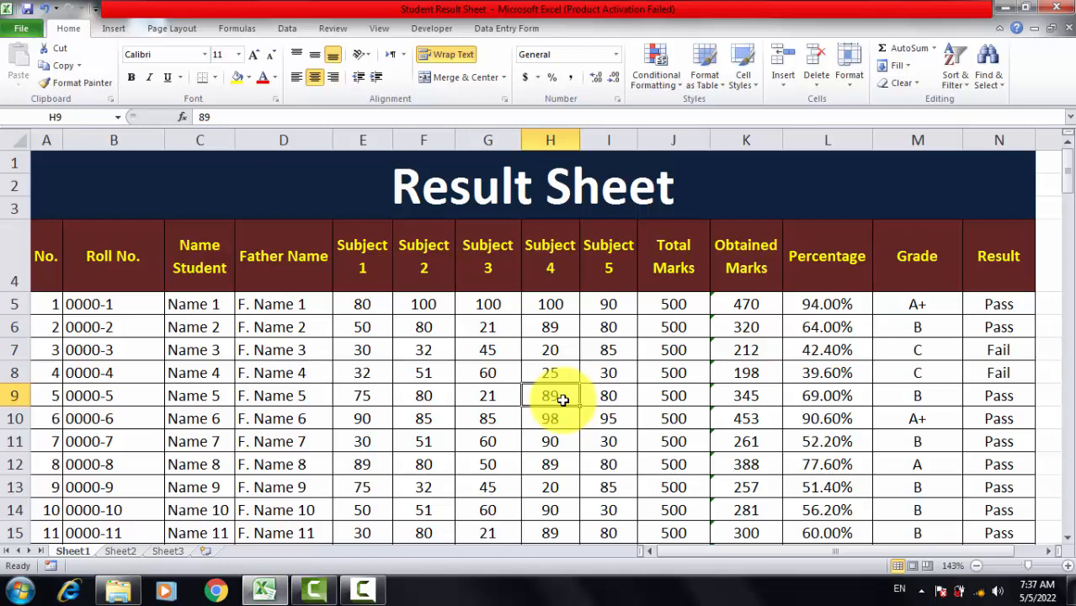
{"action": "left_click", "coordinate": [362, 396]}
{"action": "scroll", "coordinate": [589, 396], "scroll_direction": "down", "scroll_amount": 6}
{"action": "scroll", "coordinate": [505, 412], "scroll_direction": "up", "scroll_amount": 6}
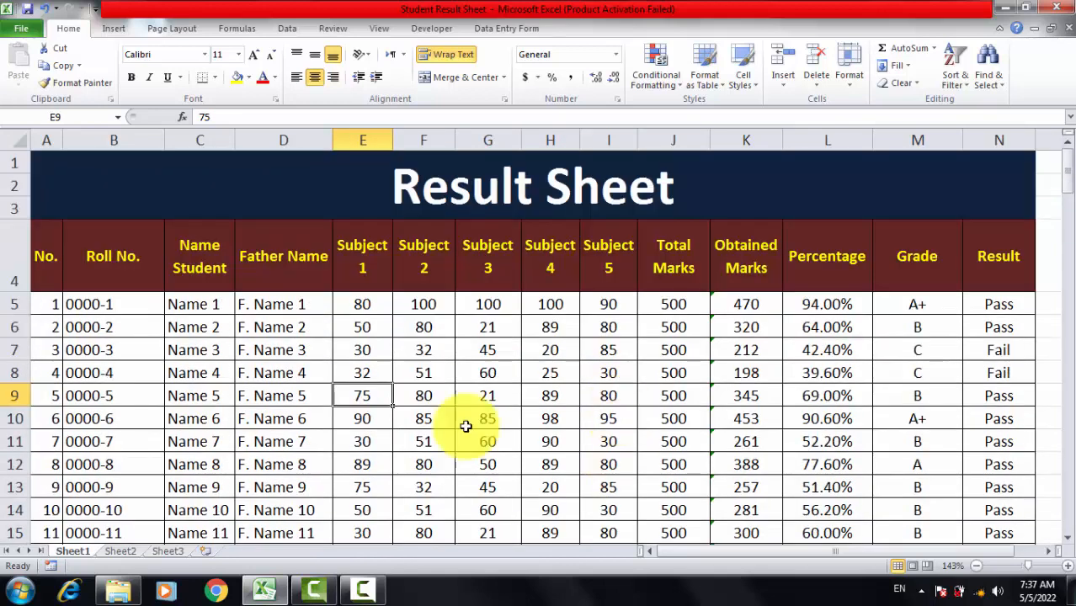
- Examine the result sheet's No., Roll No., Name Student, Father Name and subject mark columns
{"action": "left_click", "coordinate": [44, 265]}
{"action": "left_click", "coordinate": [53, 141]}
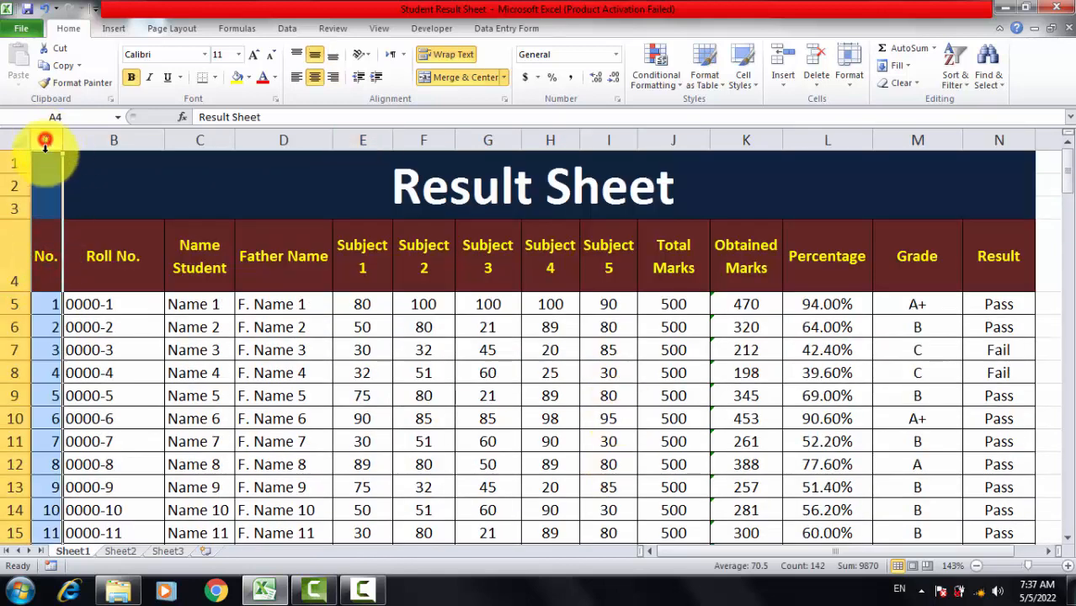
{"action": "left_click", "coordinate": [131, 142]}
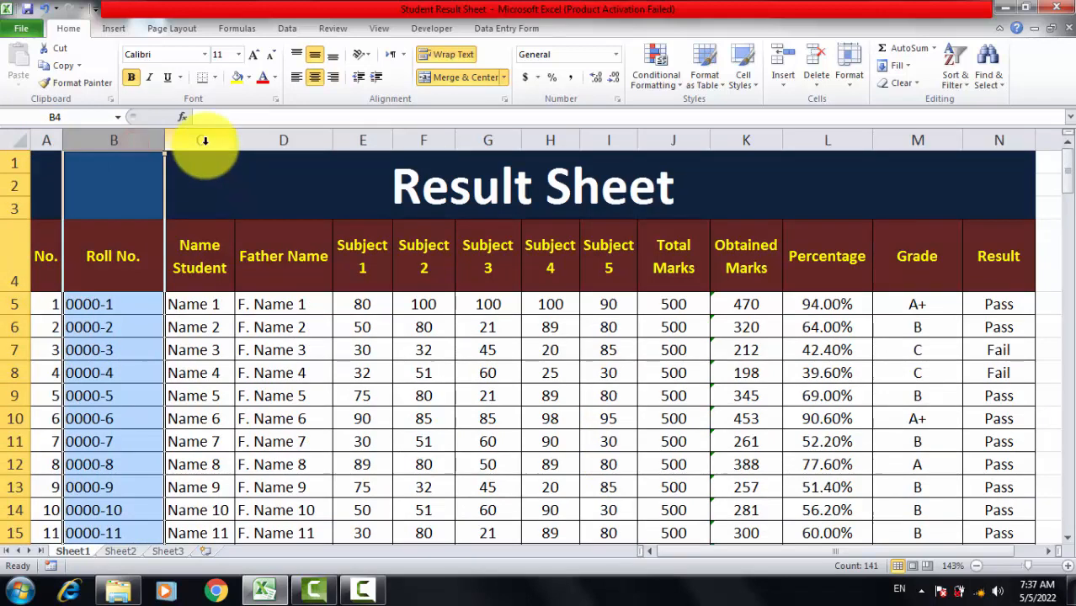
{"action": "left_click", "coordinate": [207, 139]}
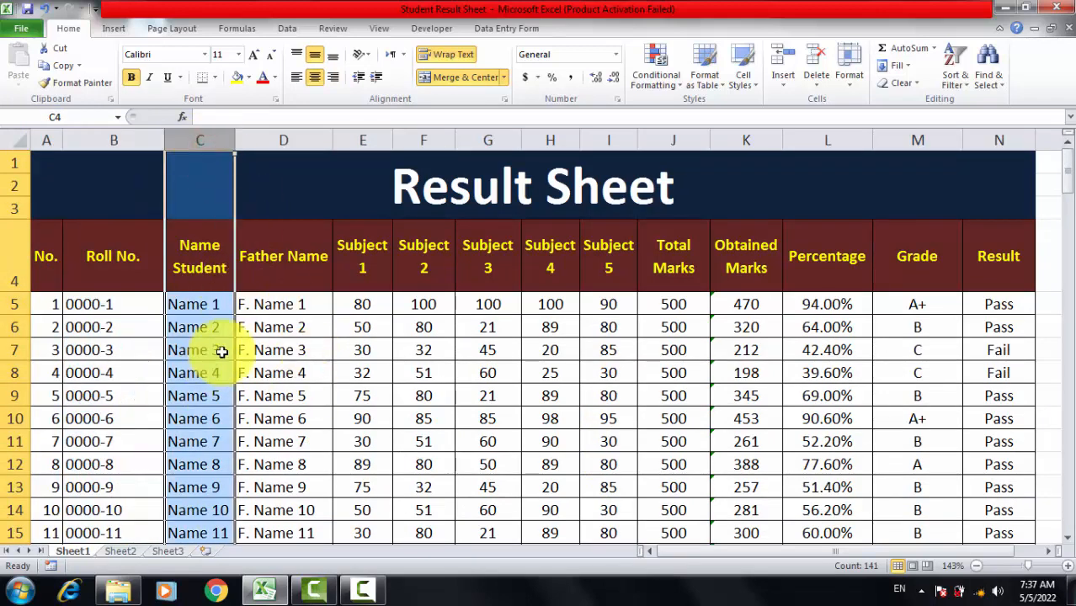
{"action": "left_click", "coordinate": [313, 137]}
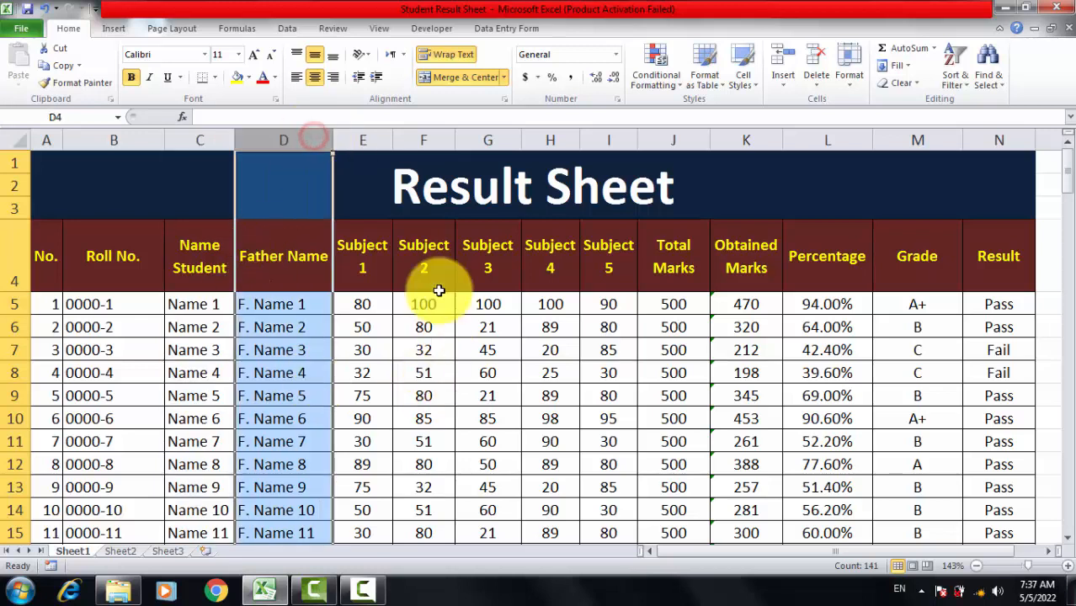
{"action": "left_click", "coordinate": [365, 138]}
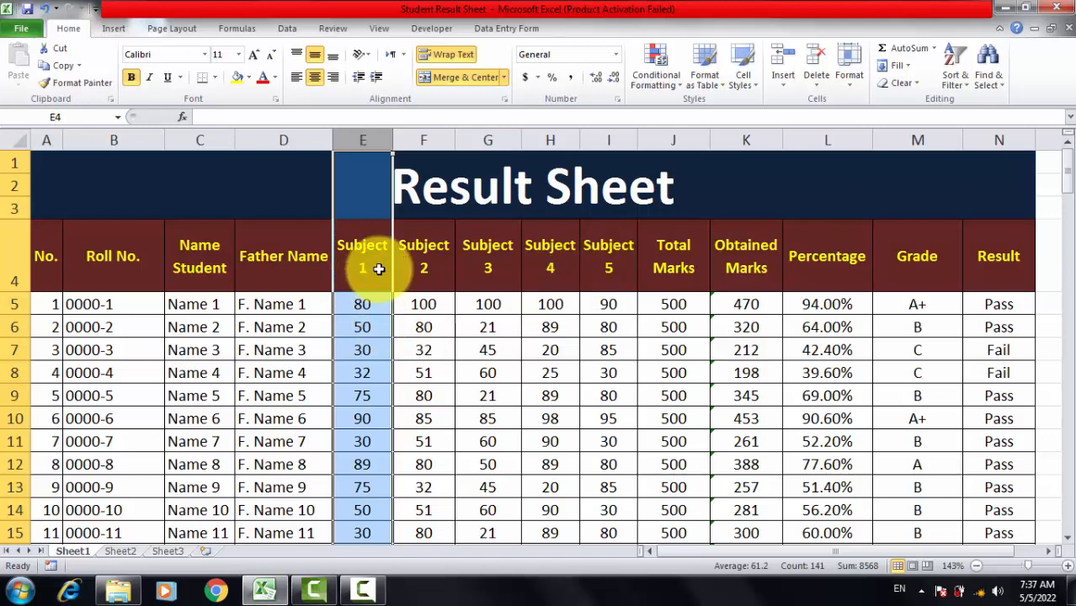
{"action": "left_click", "coordinate": [527, 323]}
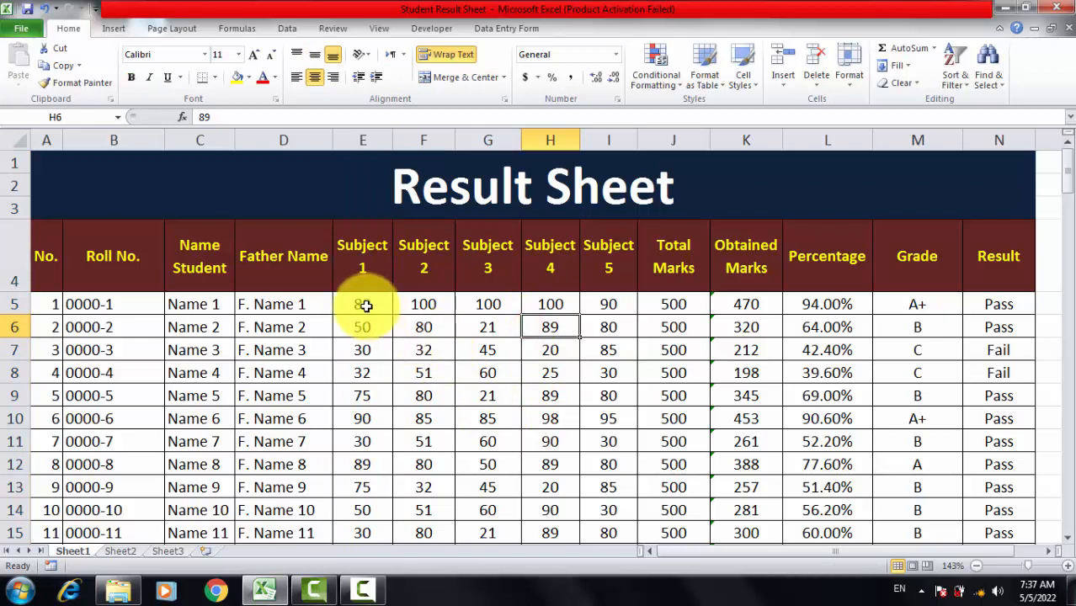
{"action": "left_click", "coordinate": [202, 304]}
{"action": "left_click", "coordinate": [414, 317]}
{"action": "left_click", "coordinate": [455, 388]}
{"action": "left_click", "coordinate": [484, 304]}
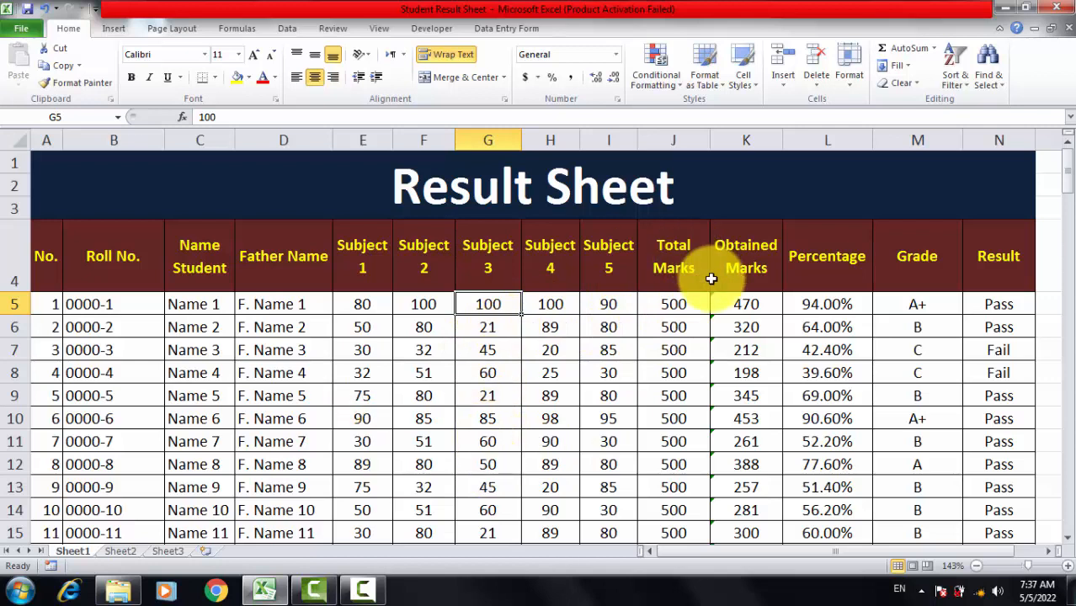
- Examine the Total Marks, Obtained Marks, Percentage, Grade and Result columns of the result sheet
{"action": "left_click", "coordinate": [761, 307]}
{"action": "left_click", "coordinate": [753, 139]}
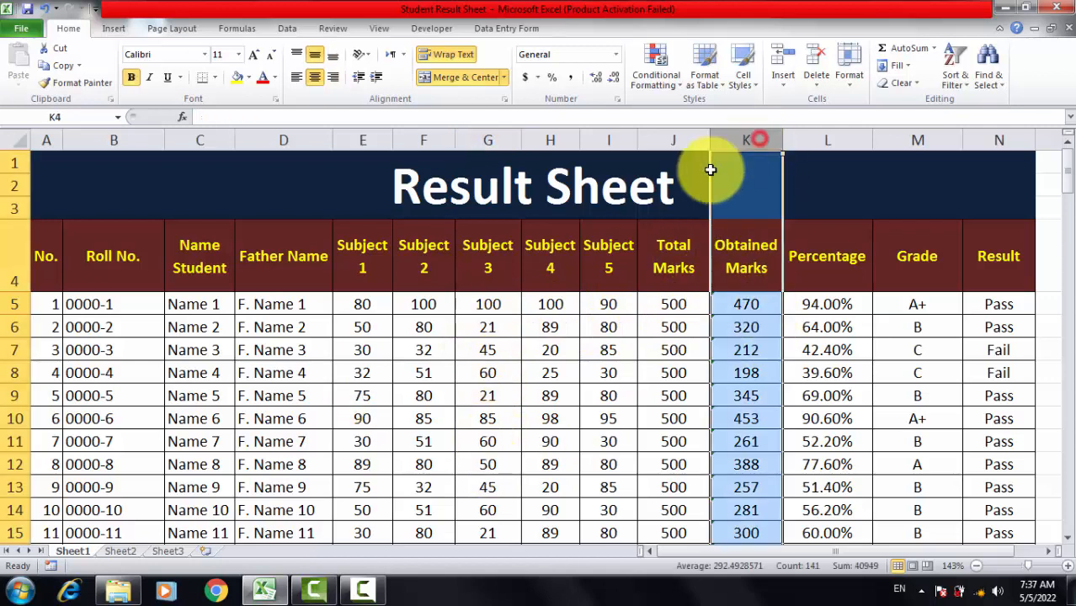
{"action": "left_click", "coordinate": [673, 142]}
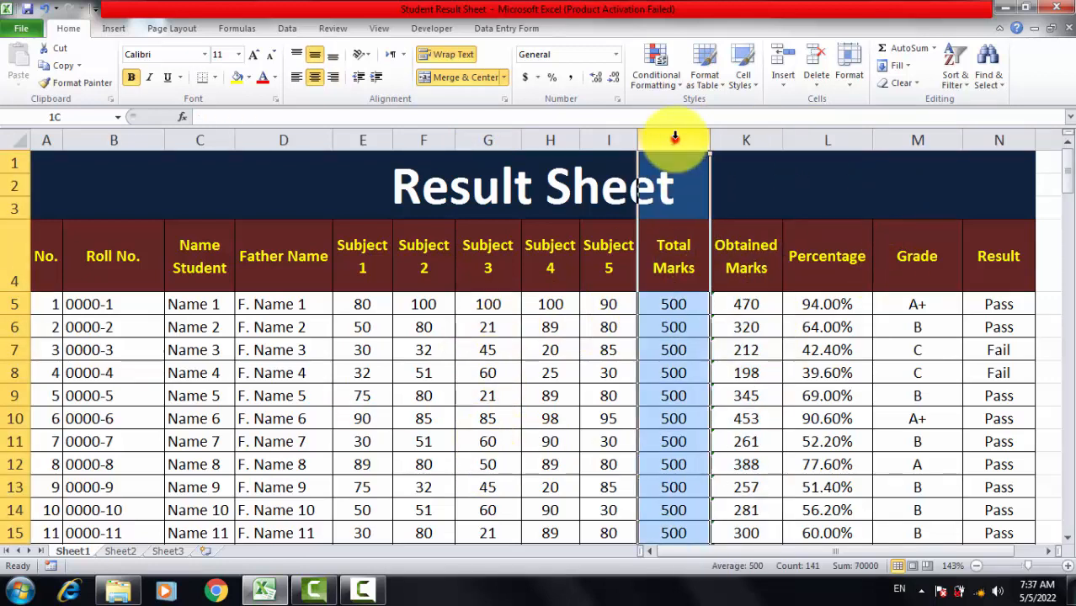
{"action": "left_click", "coordinate": [749, 137]}
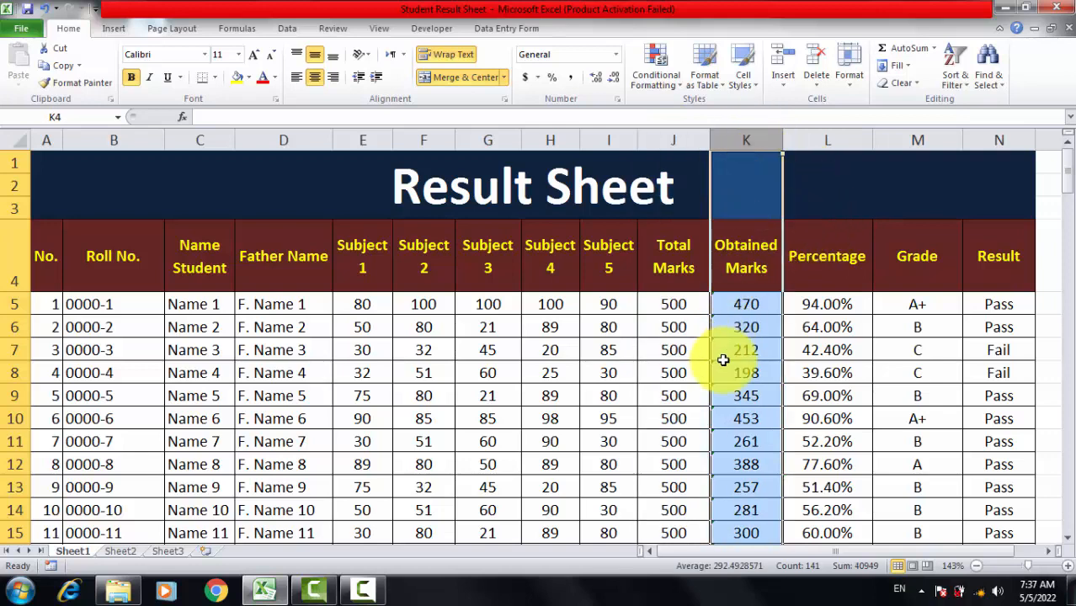
{"action": "left_click", "coordinate": [823, 133]}
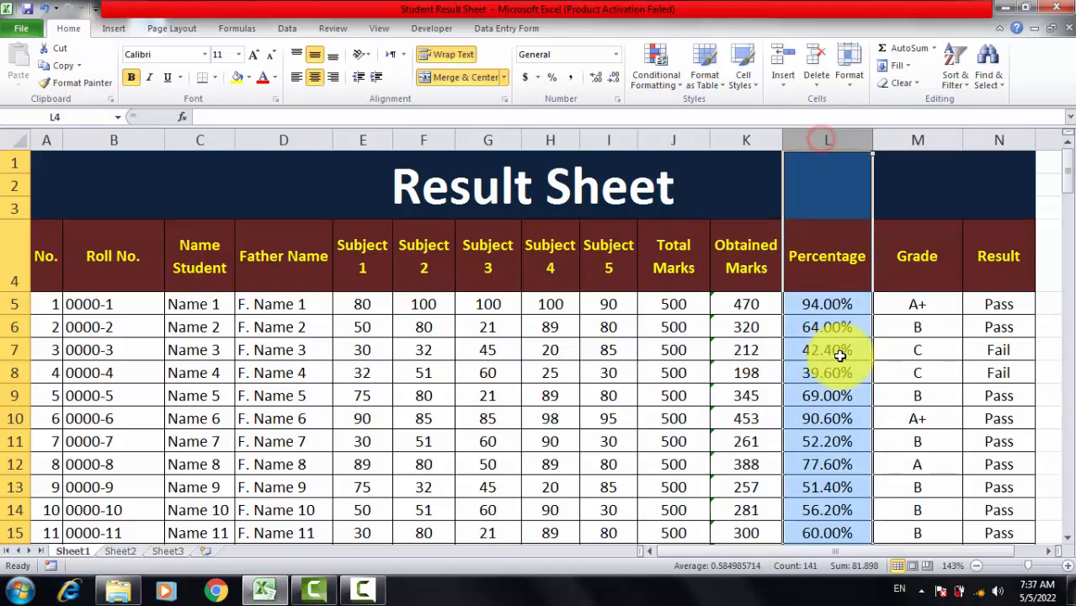
{"action": "left_click", "coordinate": [928, 136]}
{"action": "left_click", "coordinate": [1010, 137]}
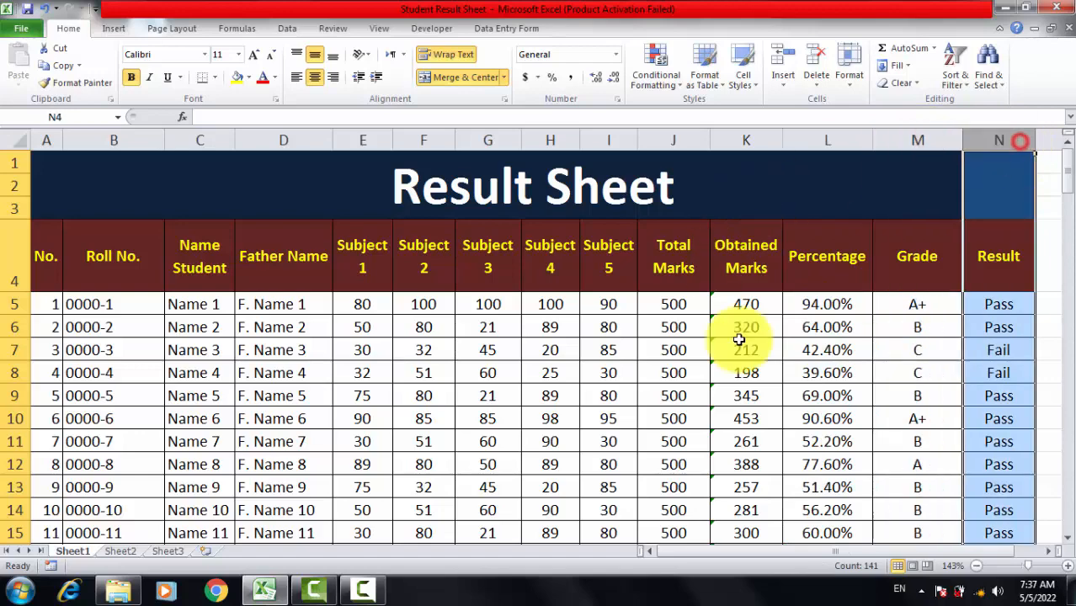
{"action": "left_click", "coordinate": [859, 364]}
{"action": "left_click", "coordinate": [856, 325]}
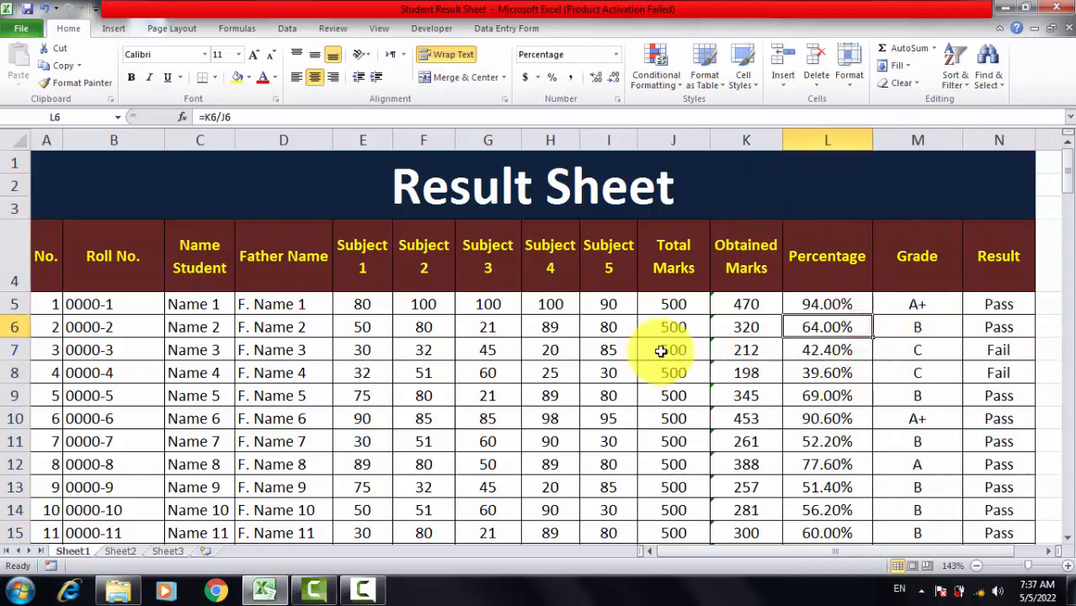
- Clear the Obtained Marks, Percentage, Grade and Result entries of all students in K5:N144
{"action": "left_click", "coordinate": [741, 374]}
{"action": "left_click_drag", "start_coordinate": [729, 310], "coordinate": [1008, 503]}
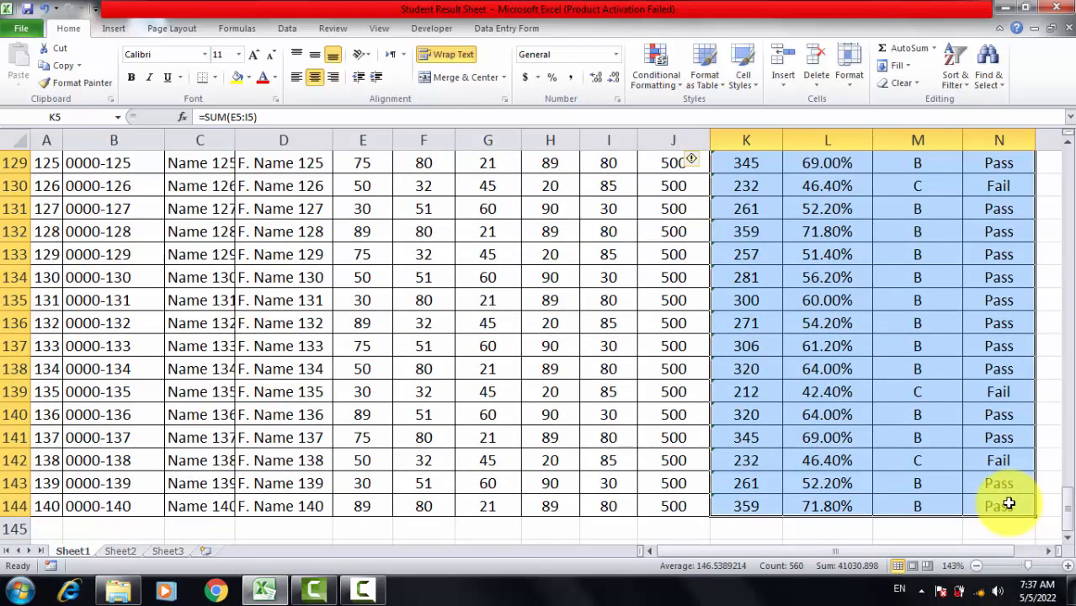
{"action": "key", "text": "ctrl+BackSpace"}
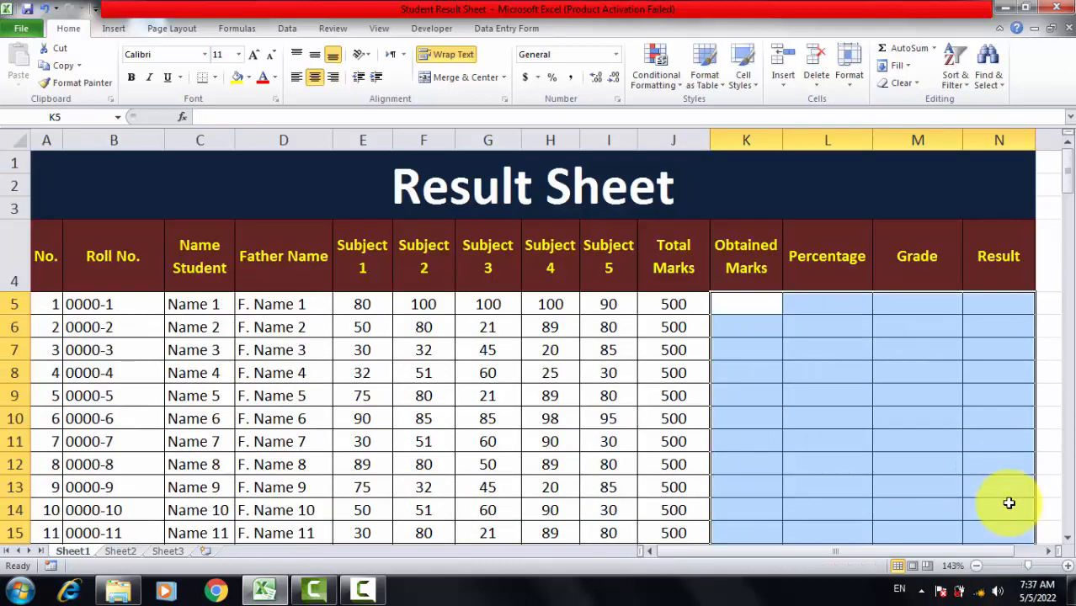
{"action": "left_click", "coordinate": [943, 423]}
- Enter a SUM formula over E5:I5 in K5 to total the first student's obtained marks
{"action": "left_click", "coordinate": [756, 306]}
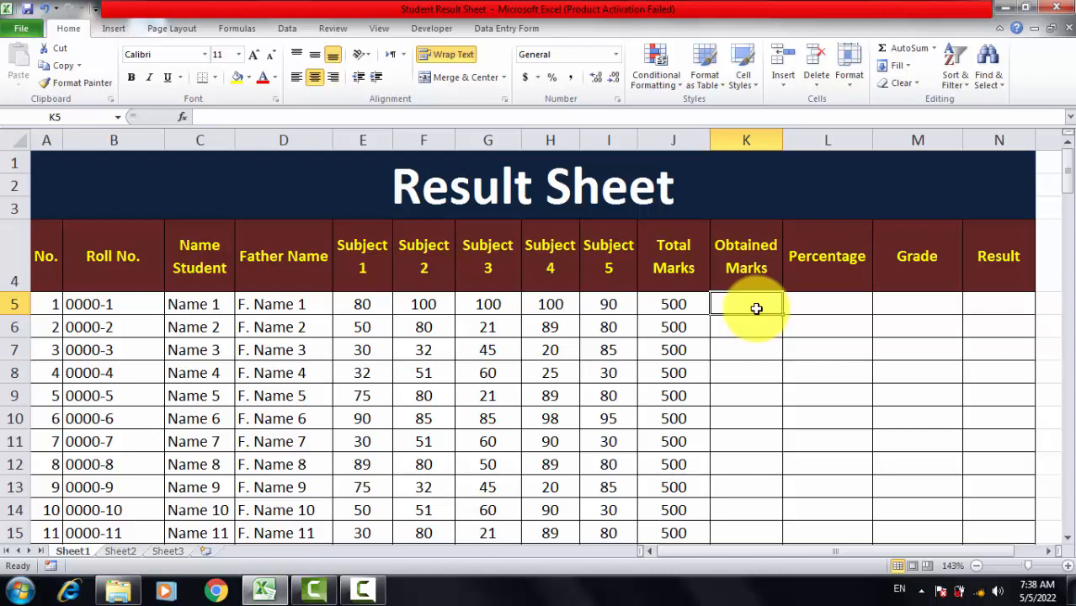
{"action": "left_click", "coordinate": [745, 352]}
{"action": "left_click", "coordinate": [758, 304]}
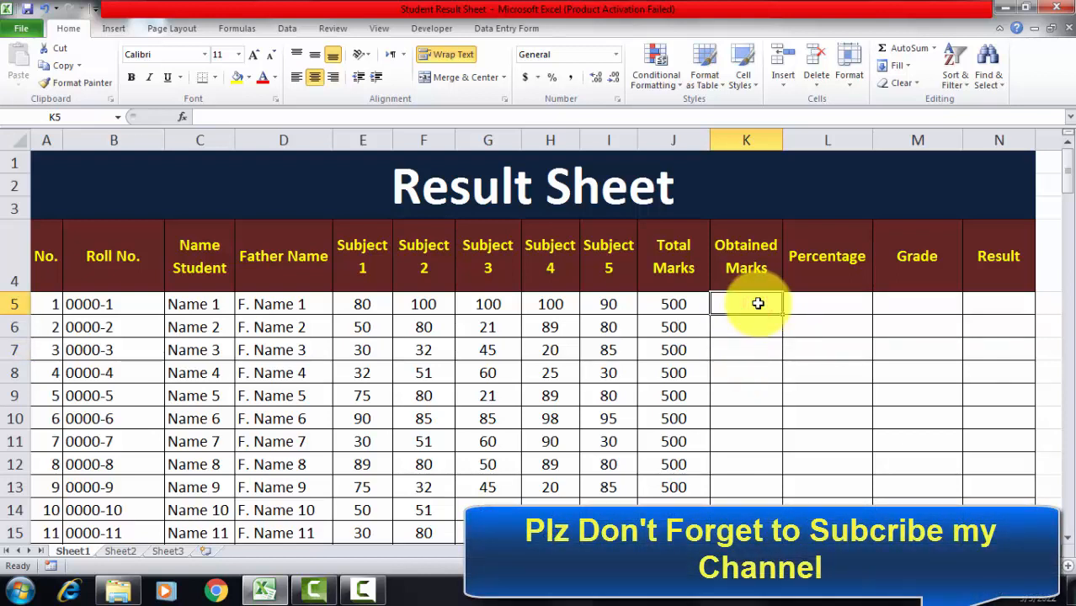
{"action": "type", "text": "="}
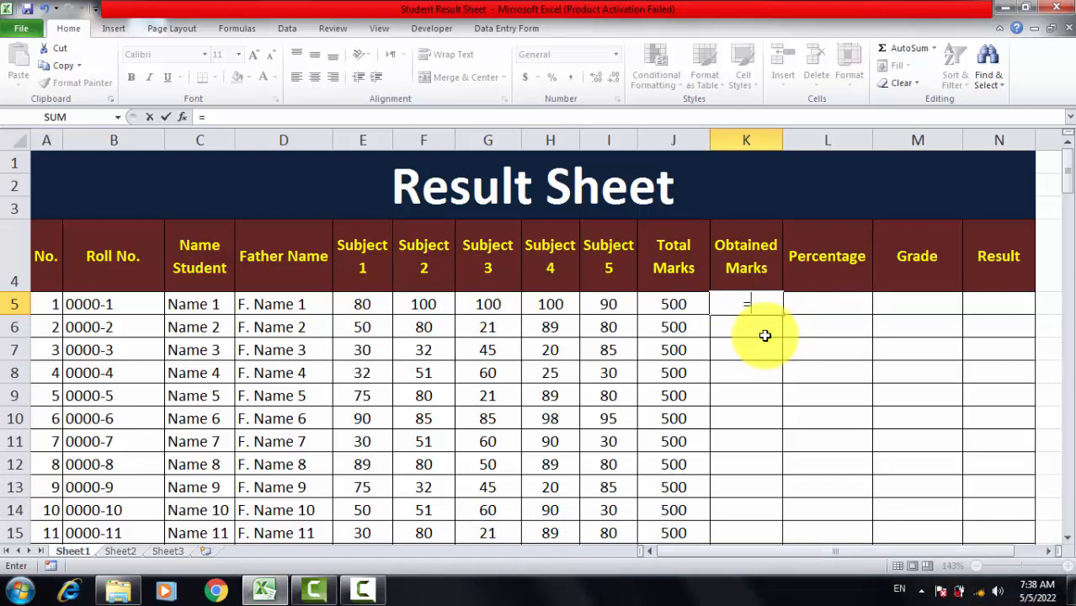
{"action": "type", "text": "um"}
{"action": "key", "text": "Tab"}
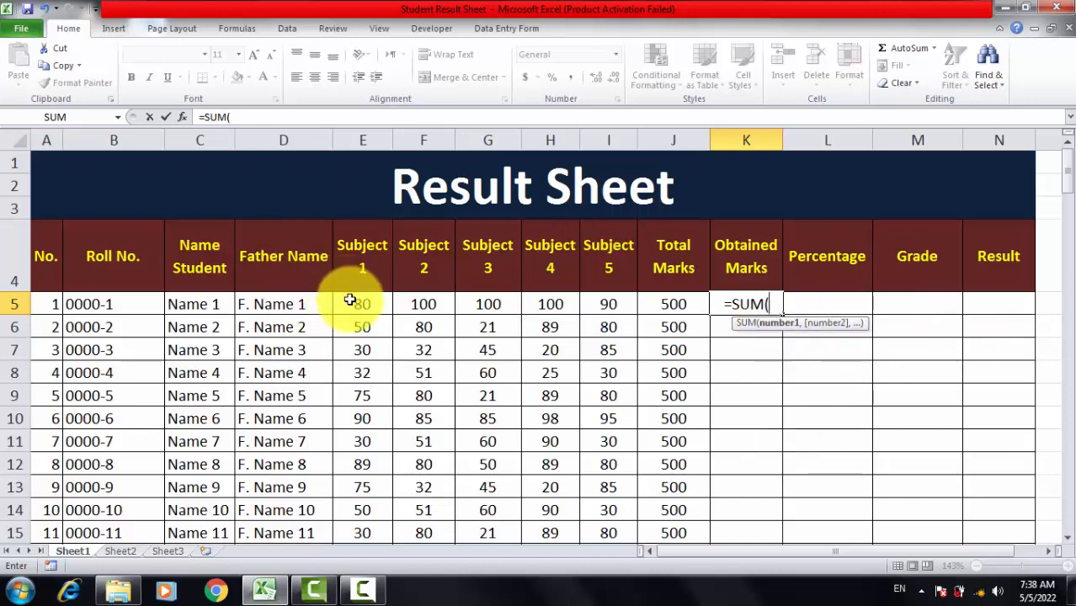
{"action": "left_click_drag", "start_coordinate": [356, 303], "coordinate": [600, 303]}
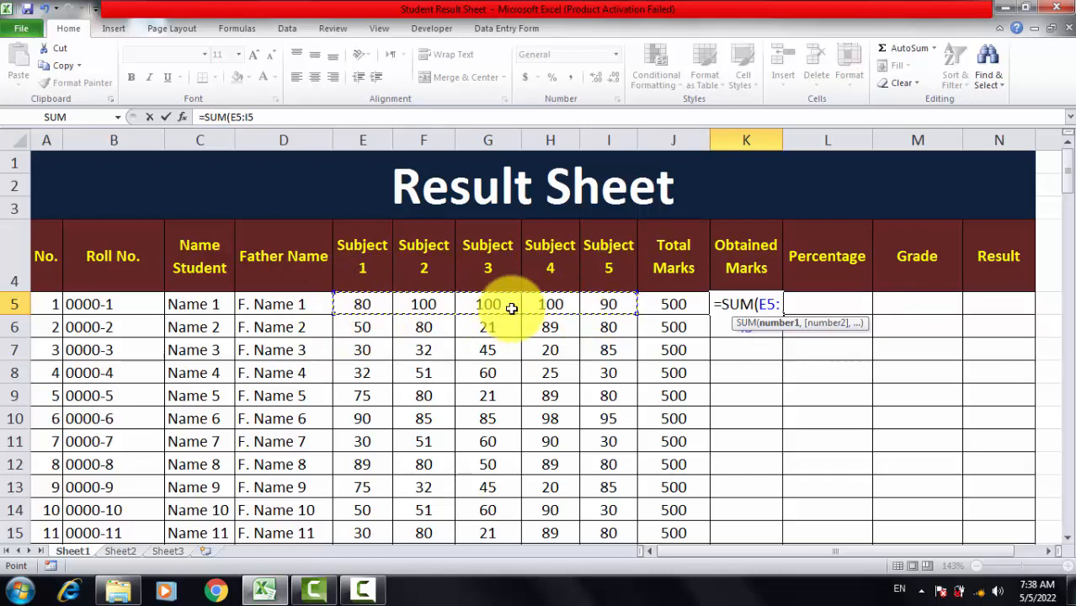
{"action": "key", "text": "Return"}
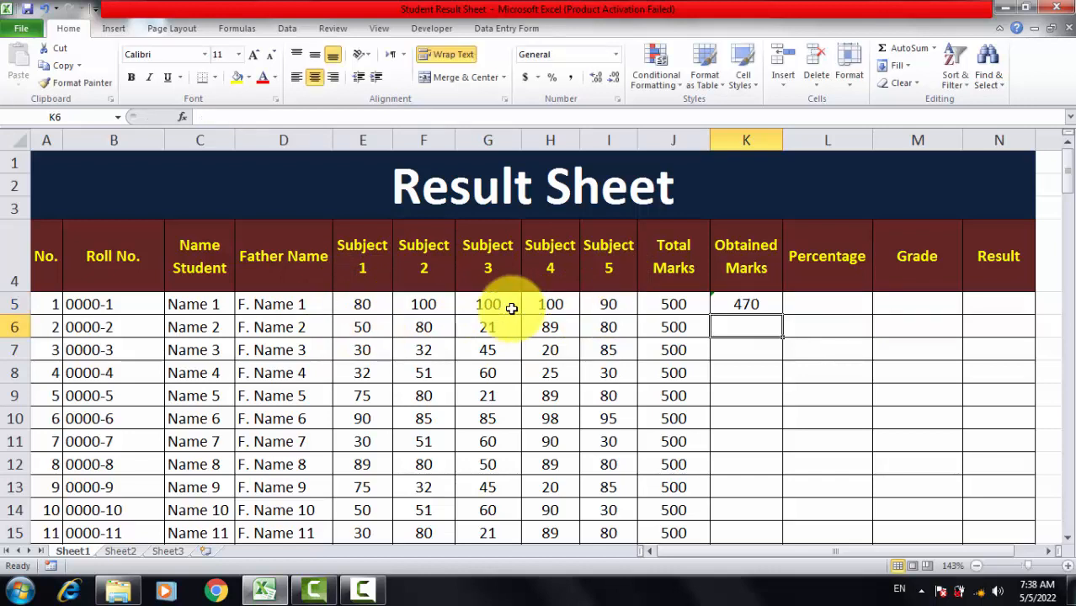
- Fill the K5 sum formula down the Obtained Marks column for all students and check the filled rows
{"action": "left_click", "coordinate": [745, 347]}
{"action": "left_click", "coordinate": [749, 305]}
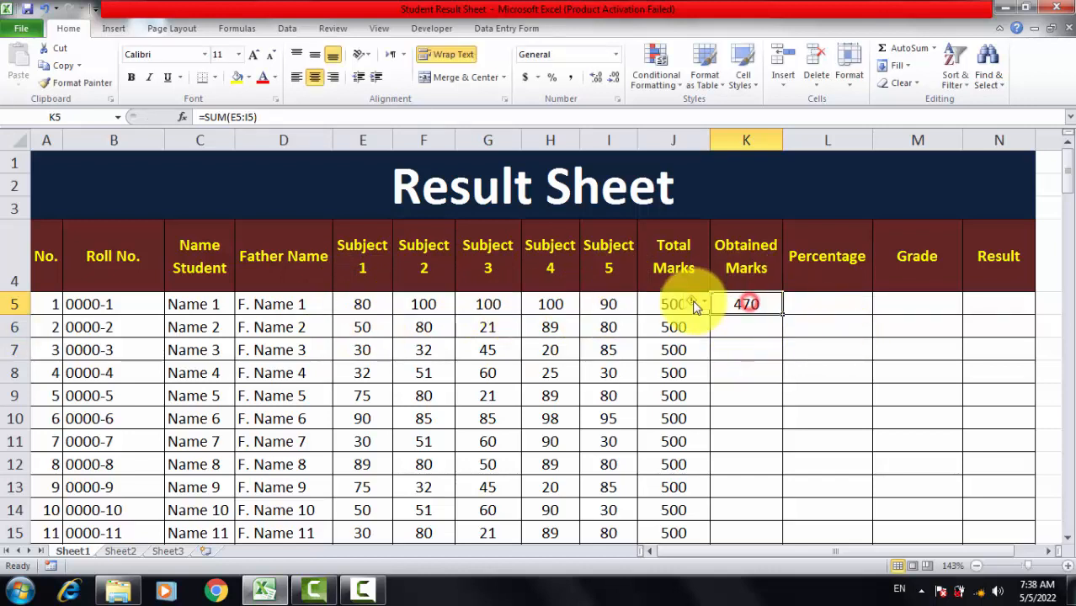
{"action": "mouse_move", "coordinate": [694, 306]}
{"action": "left_click", "coordinate": [749, 370]}
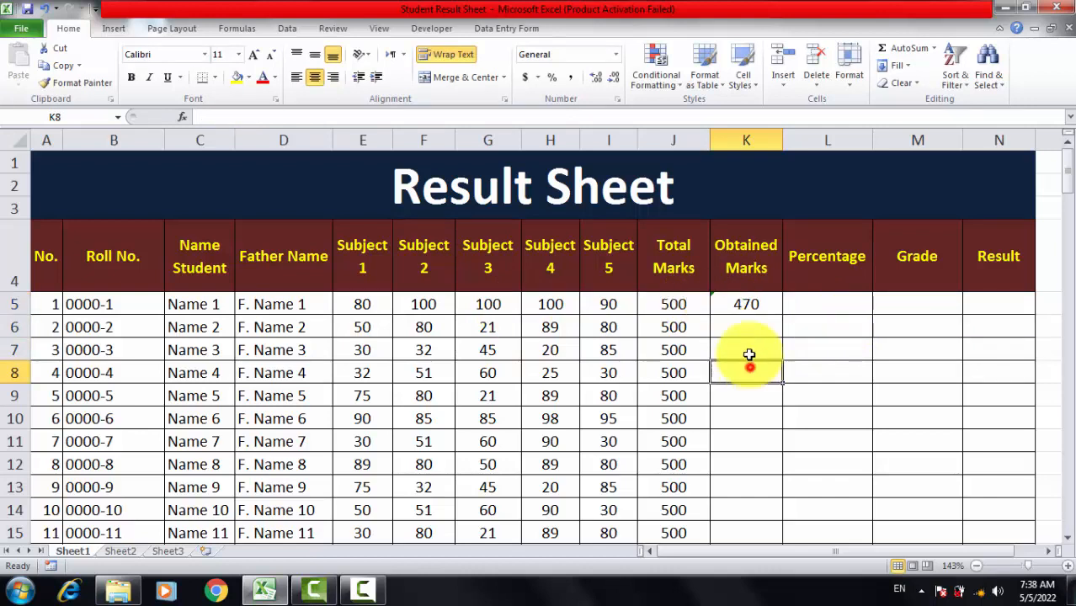
{"action": "left_click", "coordinate": [757, 304]}
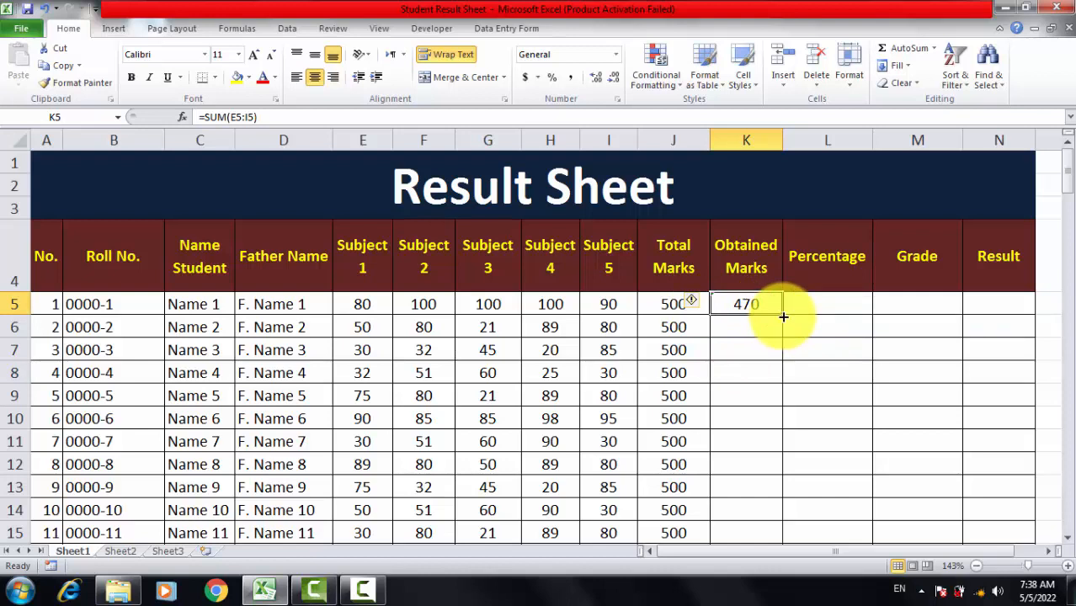
{"action": "double_click", "coordinate": [783, 317]}
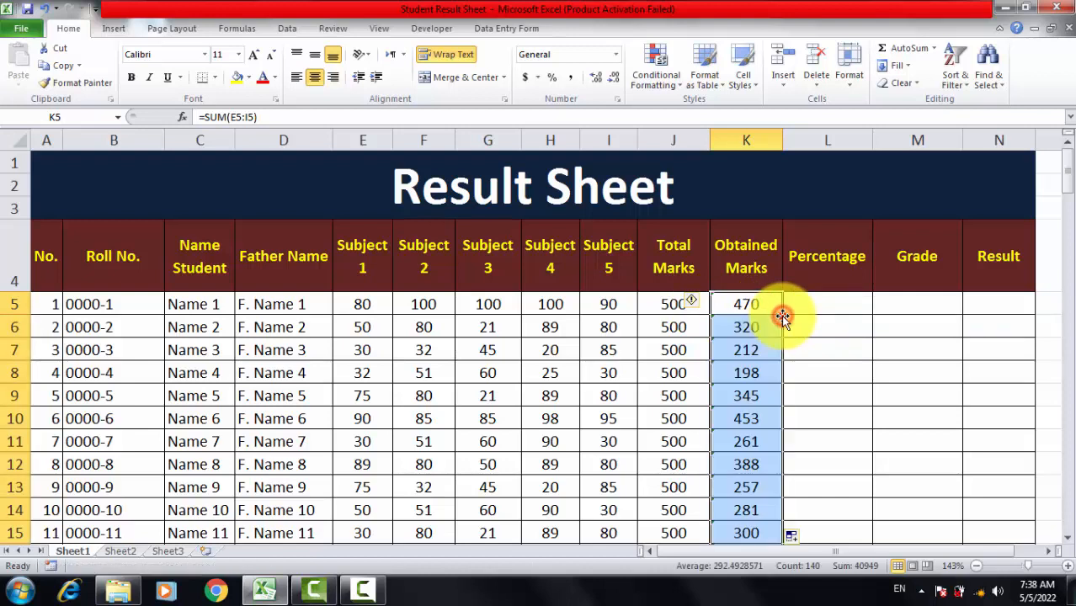
{"action": "scroll", "coordinate": [751, 373], "scroll_direction": "down", "scroll_amount": 20}
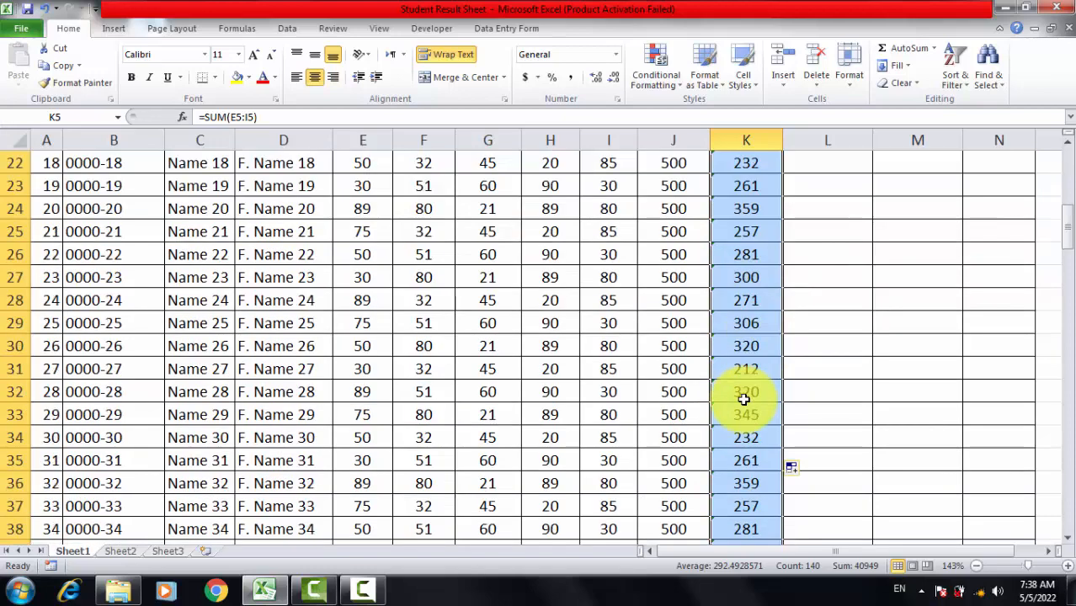
{"action": "scroll", "coordinate": [741, 411], "scroll_direction": "up", "scroll_amount": 20}
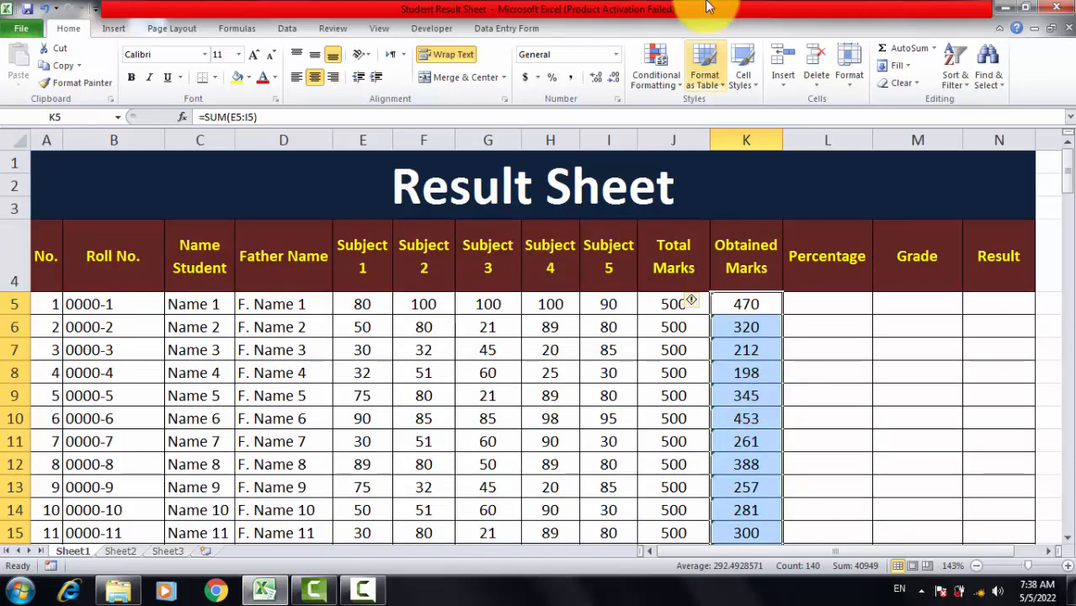
{"action": "scroll", "coordinate": [711, 72], "scroll_direction": "down", "scroll_amount": 1}
{"action": "scroll", "coordinate": [722, 354], "scroll_direction": "down", "scroll_amount": 20}
{"action": "scroll", "coordinate": [718, 357], "scroll_direction": "down", "scroll_amount": 3}
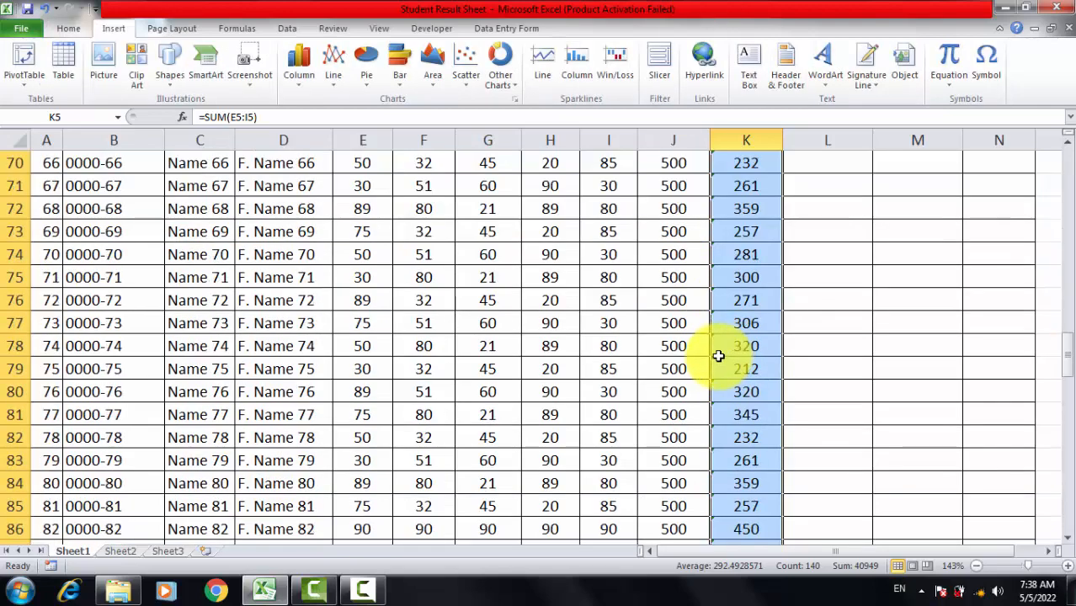
{"action": "scroll", "coordinate": [732, 328], "scroll_direction": "up", "scroll_amount": 20}
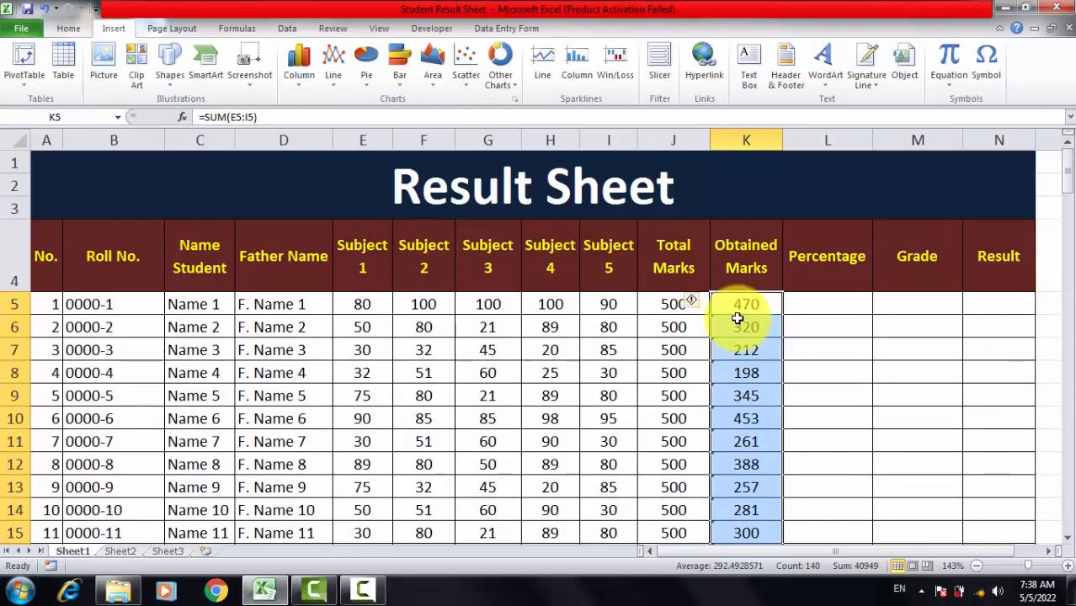
- Enter the formula =K5/J5 in L5 to calculate the first student's percentage
{"action": "left_click", "coordinate": [846, 303]}
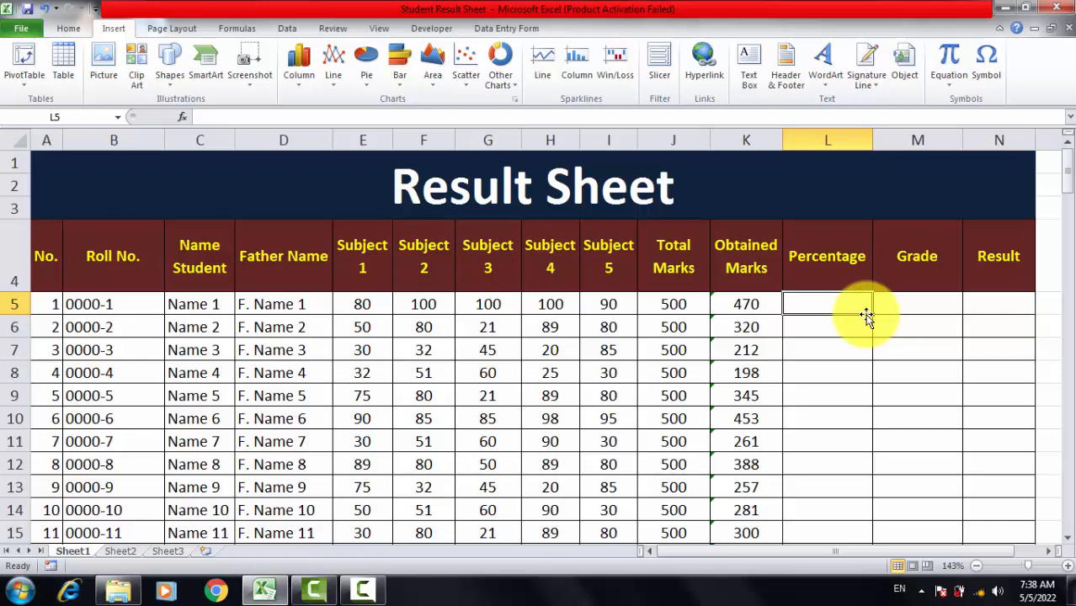
{"action": "type", "text": "="}
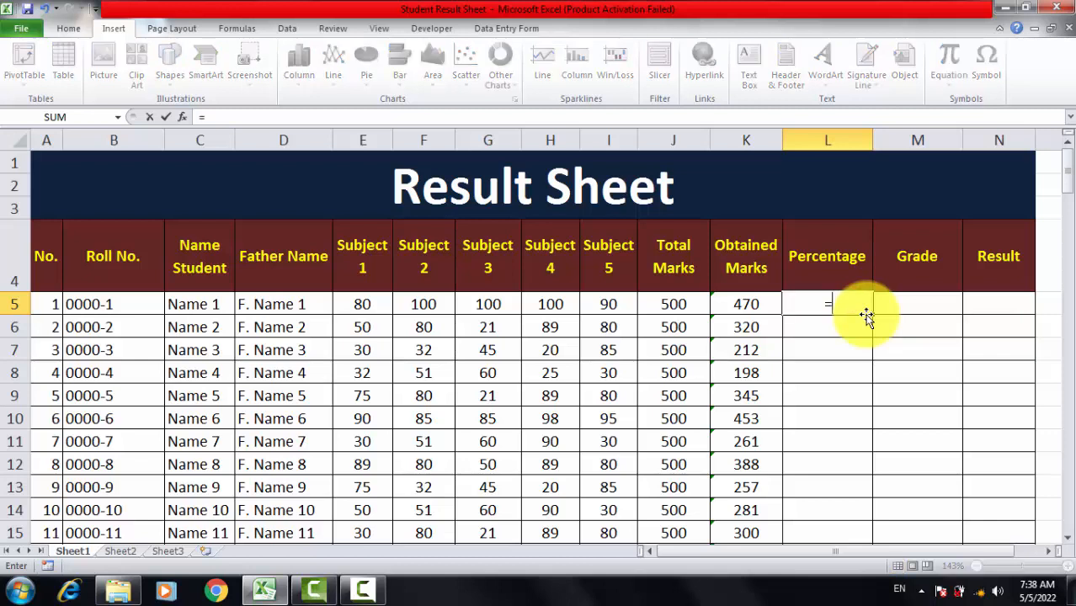
{"action": "left_click", "coordinate": [752, 304]}
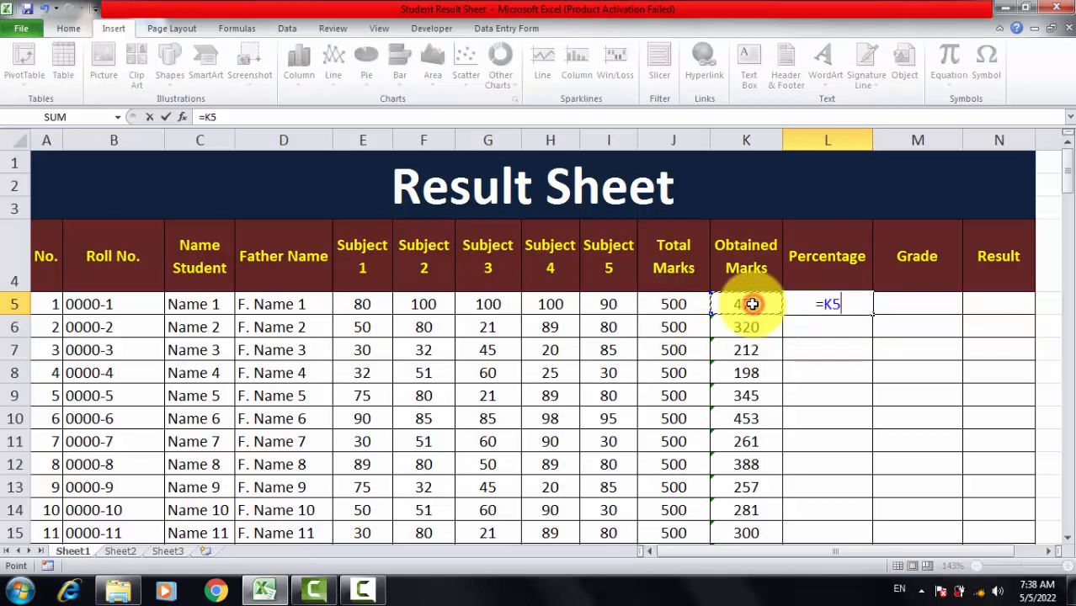
{"action": "type", "text": "/"}
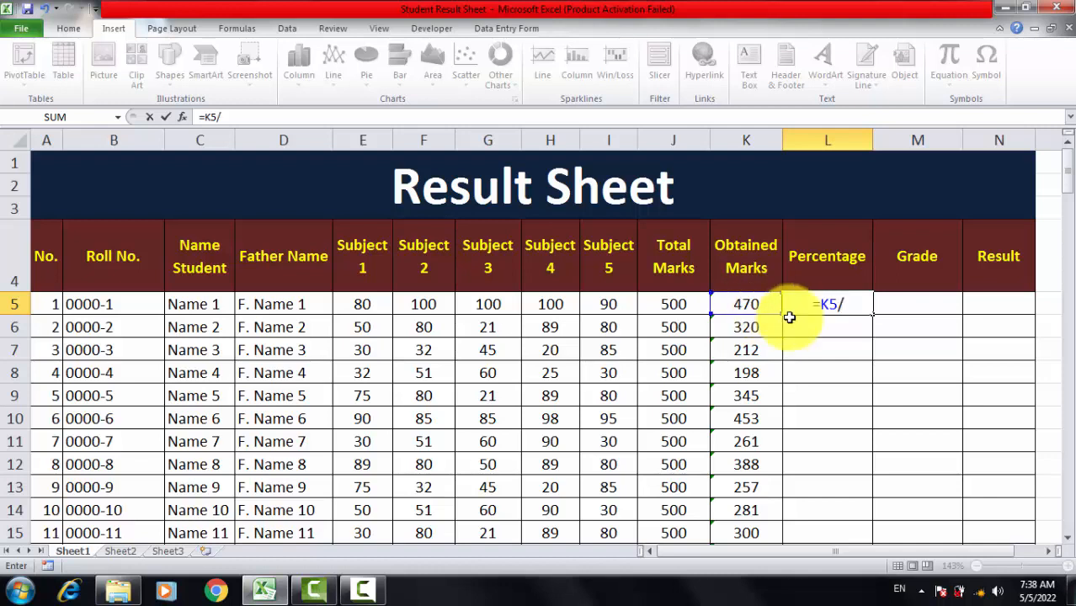
{"action": "left_click", "coordinate": [644, 305]}
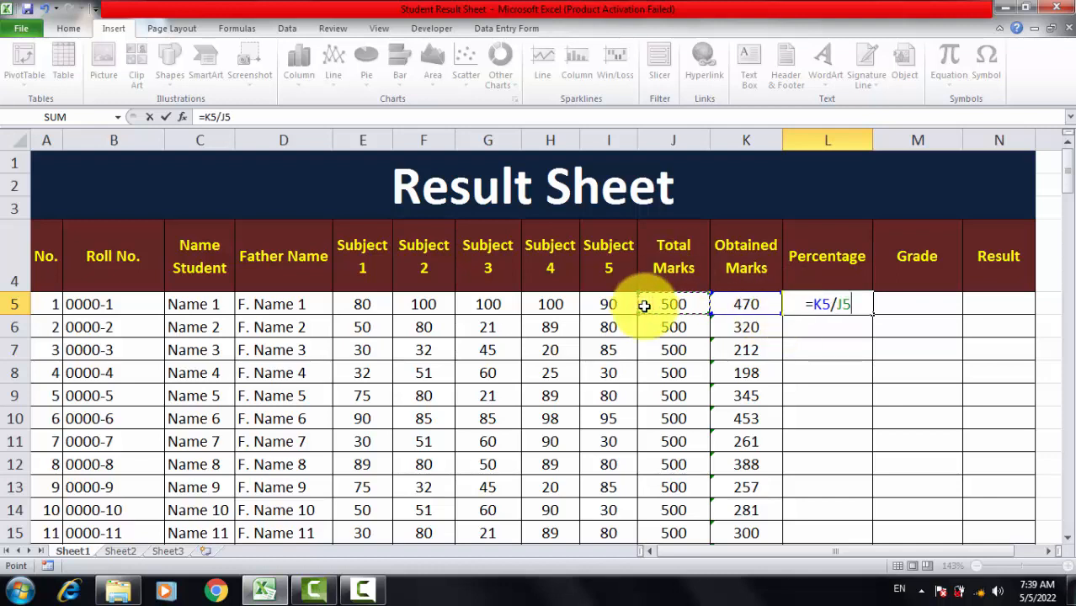
{"action": "key", "text": "Return"}
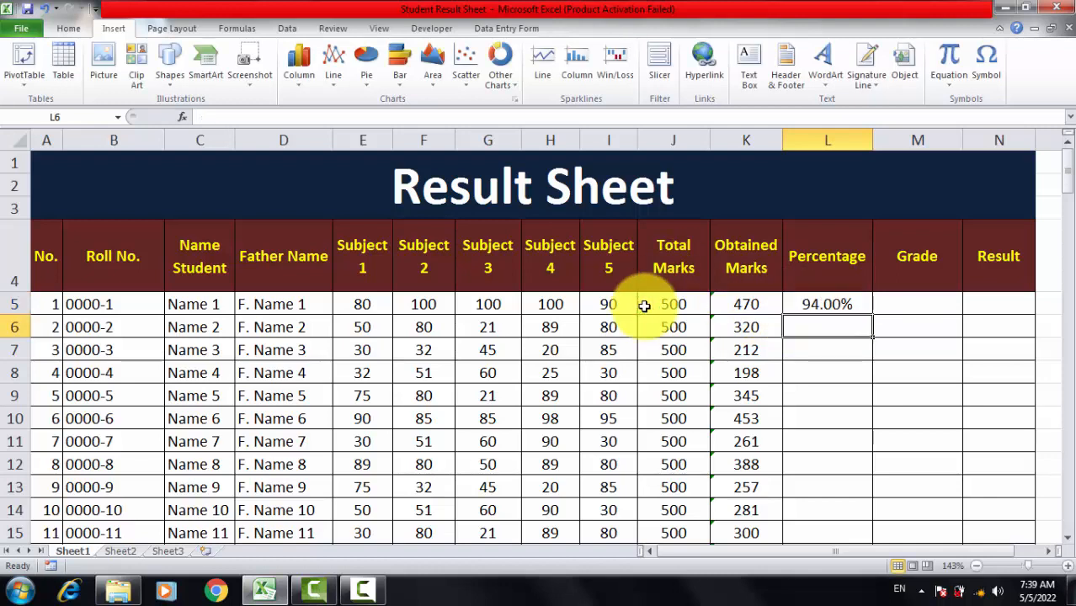
{"action": "key", "text": "Up"}
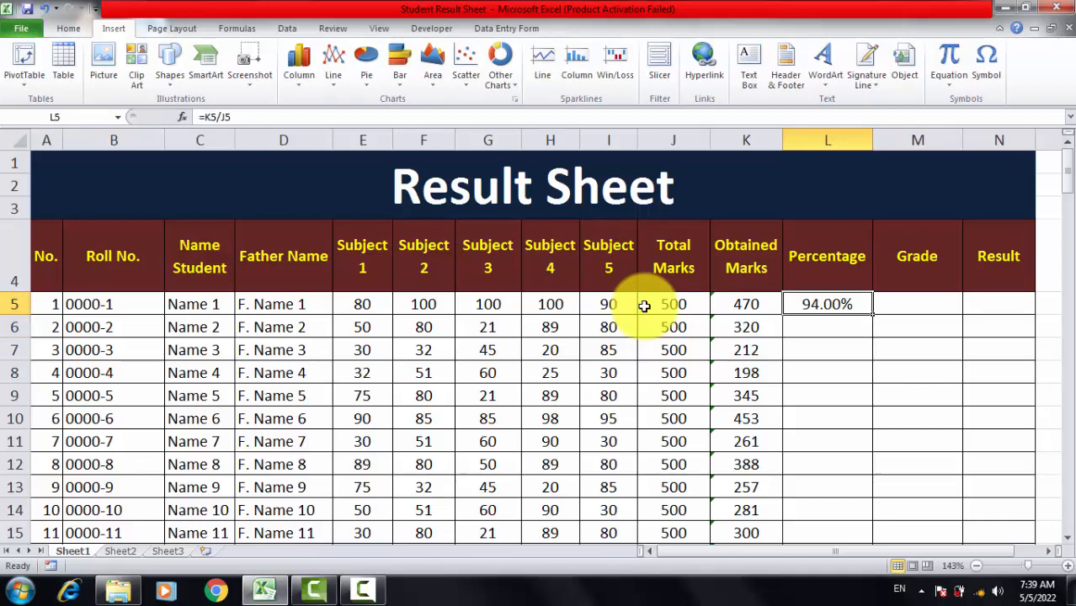
- Compare number format categories for L5 and apply the Percentage format with 2 decimal places
{"action": "left_click", "coordinate": [807, 408]}
{"action": "left_click", "coordinate": [804, 320]}
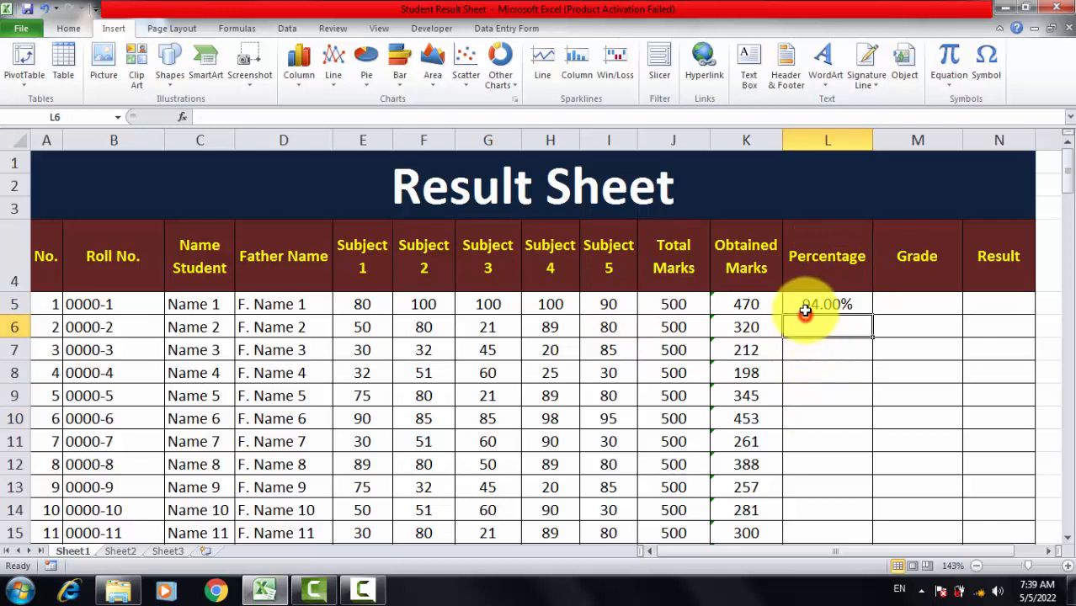
{"action": "left_click", "coordinate": [806, 307]}
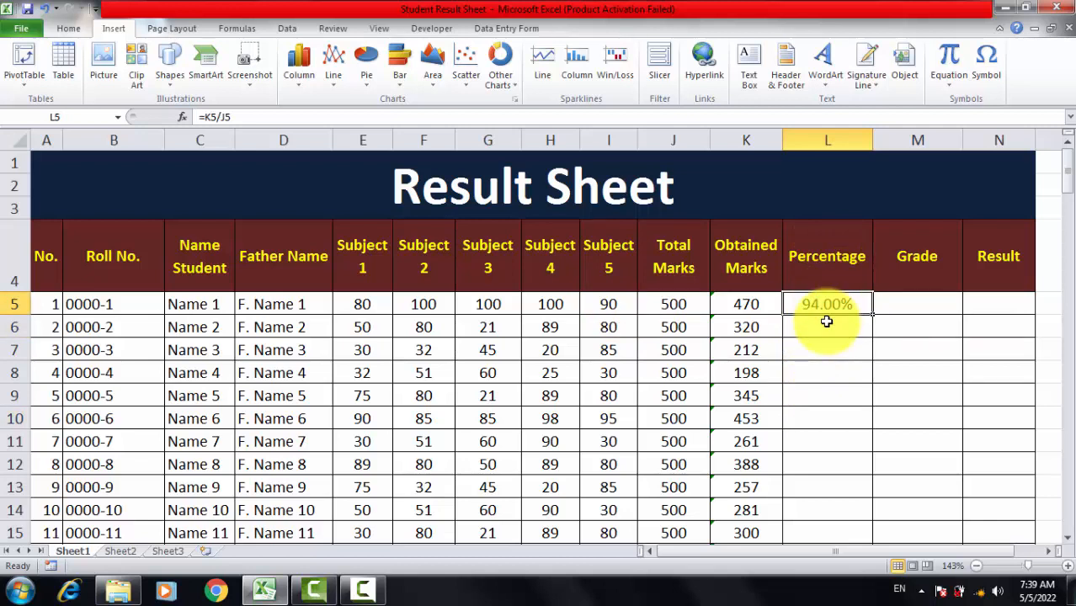
{"action": "key", "text": "ctrl+1"}
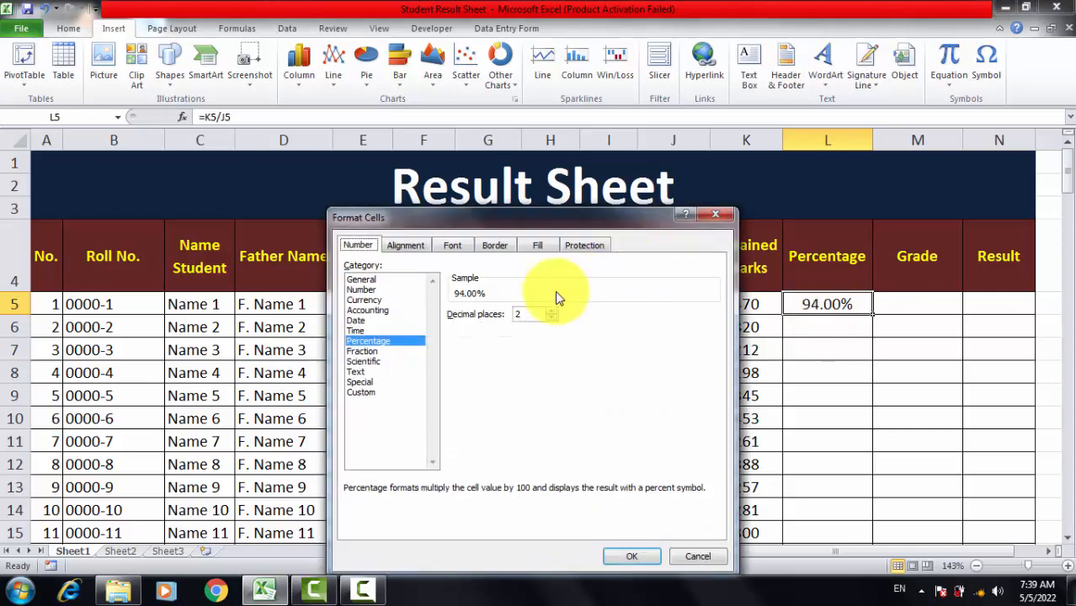
{"action": "left_click_drag", "start_coordinate": [523, 221], "coordinate": [442, 121]}
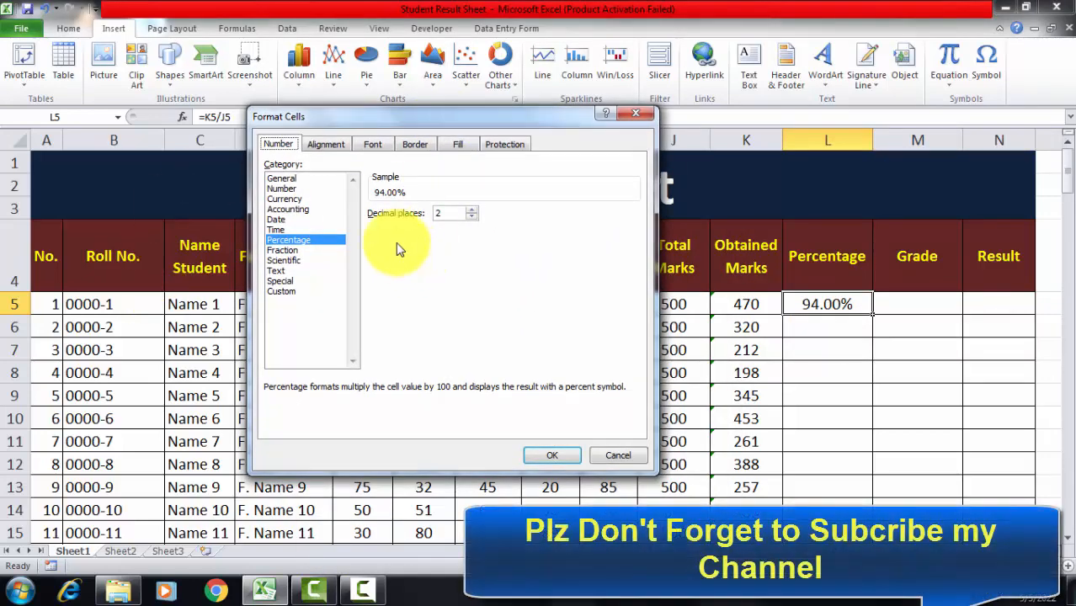
{"action": "left_click", "coordinate": [282, 179]}
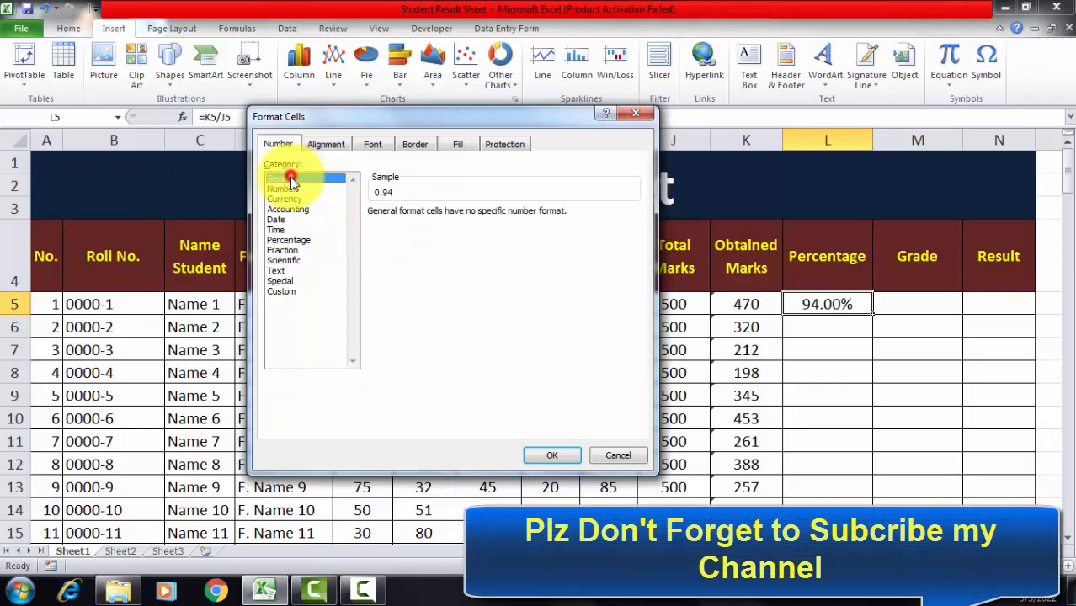
{"action": "left_click", "coordinate": [285, 280]}
{"action": "left_click", "coordinate": [282, 250]}
{"action": "left_click", "coordinate": [276, 229]}
{"action": "left_click", "coordinate": [288, 209]}
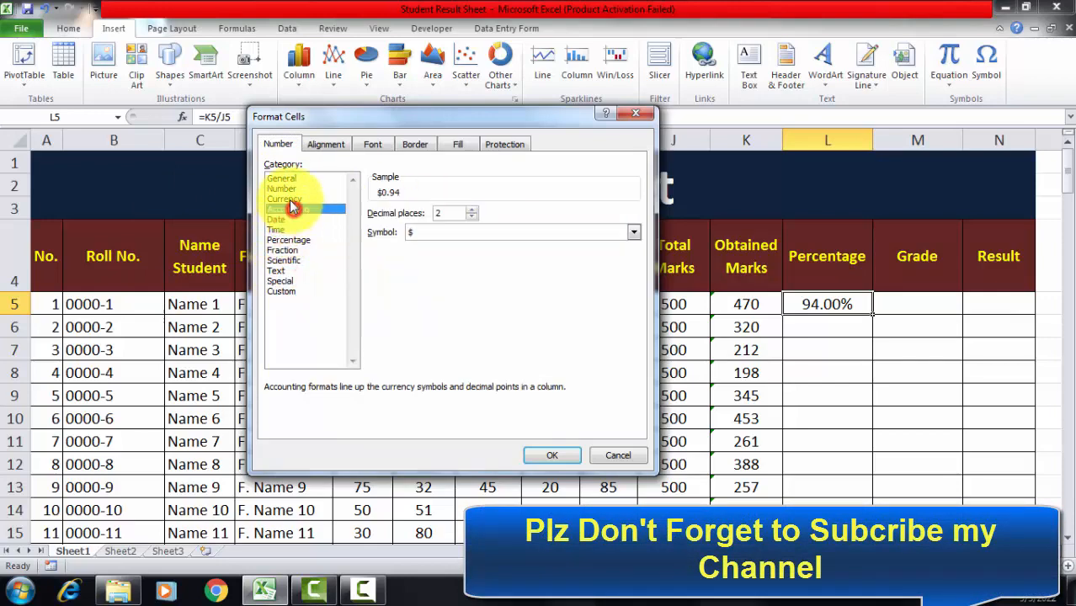
{"action": "left_click", "coordinate": [286, 199]}
{"action": "left_click", "coordinate": [274, 179]}
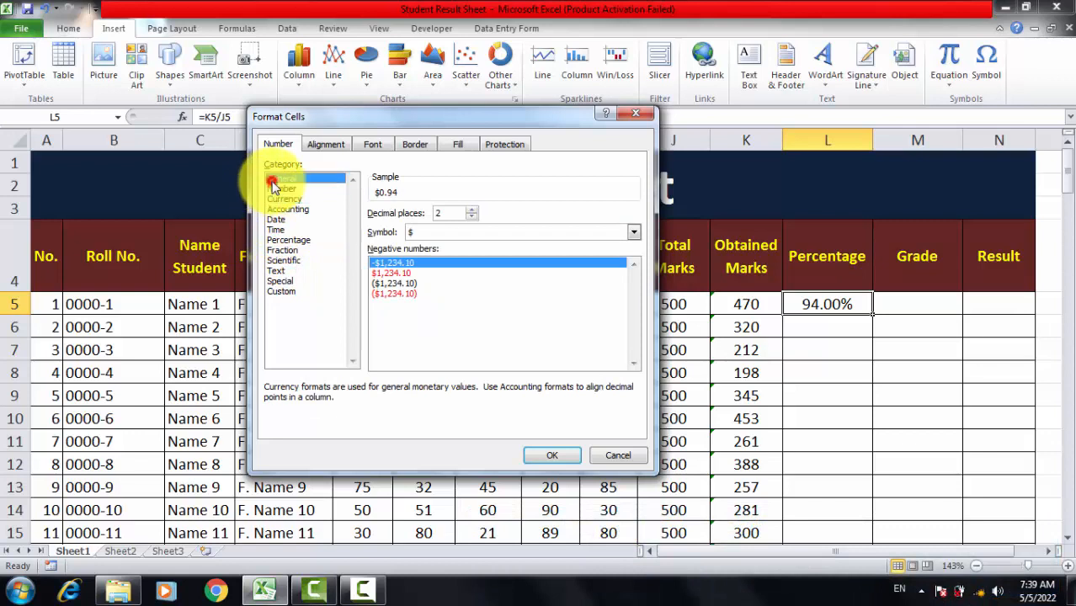
{"action": "left_click", "coordinate": [279, 210]}
{"action": "left_click", "coordinate": [279, 240]}
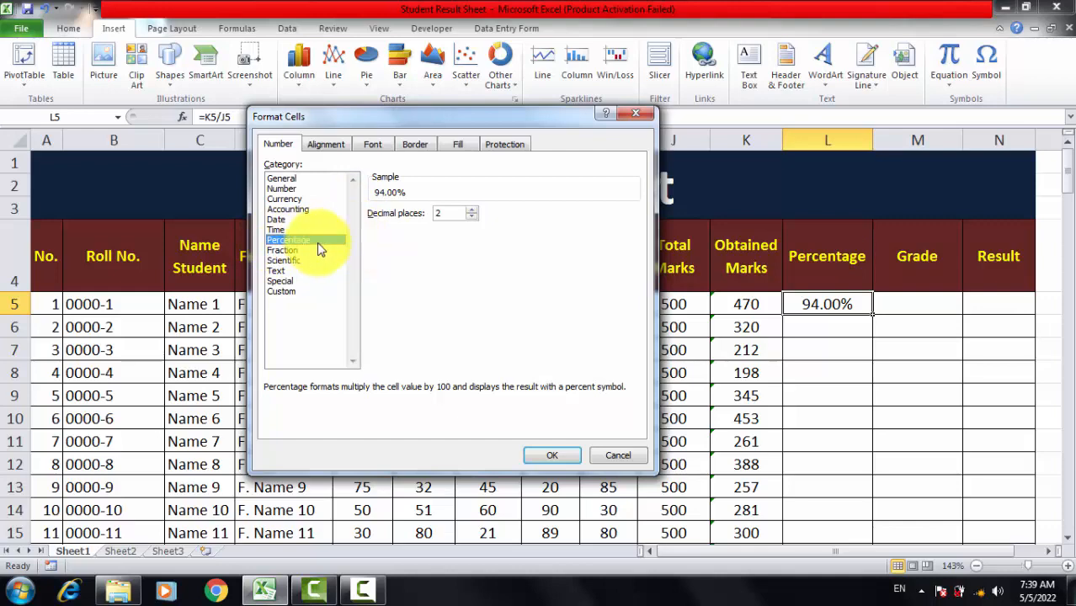
{"action": "left_click", "coordinate": [552, 459]}
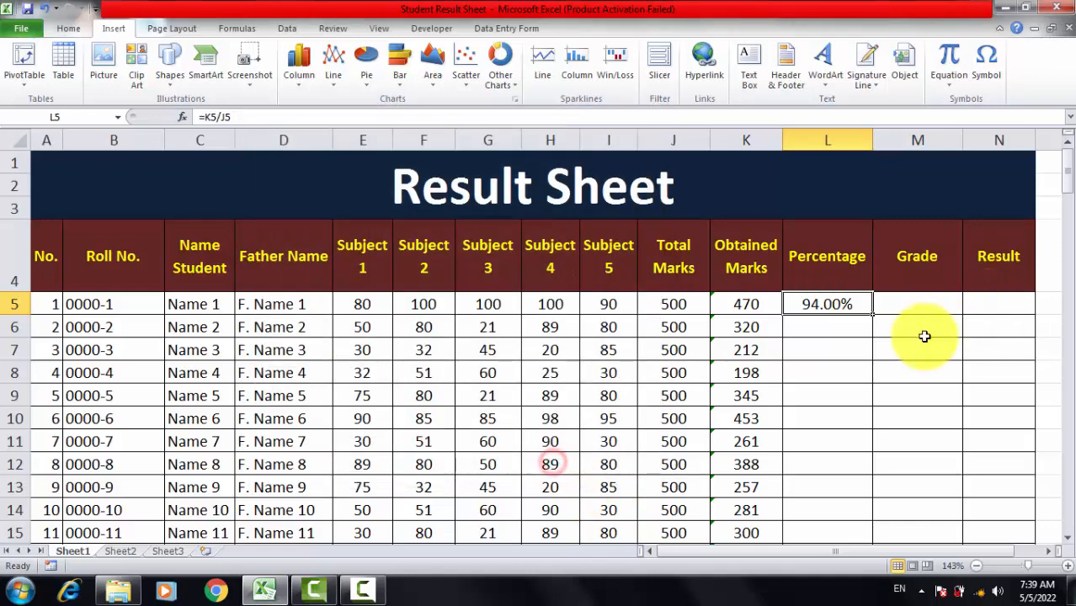
- Fill the L5 percentage formula down the Percentage column for all students and check the filled rows
{"action": "left_click", "coordinate": [920, 334]}
{"action": "left_click", "coordinate": [845, 306]}
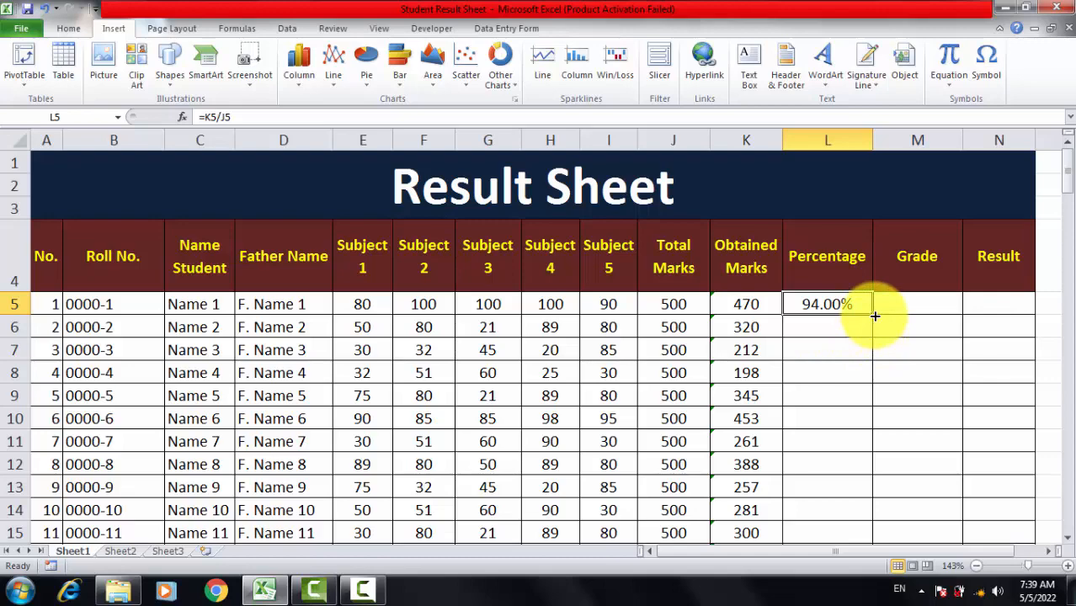
{"action": "double_click", "coordinate": [874, 316]}
{"action": "scroll", "coordinate": [833, 365], "scroll_direction": "down", "scroll_amount": 14}
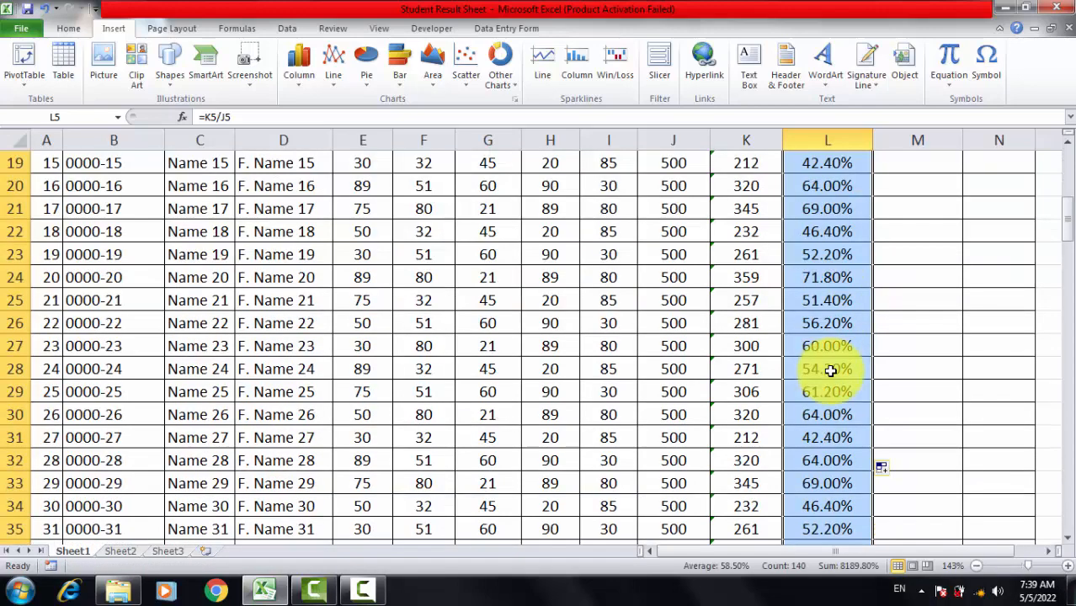
{"action": "scroll", "coordinate": [830, 371], "scroll_direction": "down", "scroll_amount": 12}
{"action": "scroll", "coordinate": [825, 370], "scroll_direction": "up", "scroll_amount": 14}
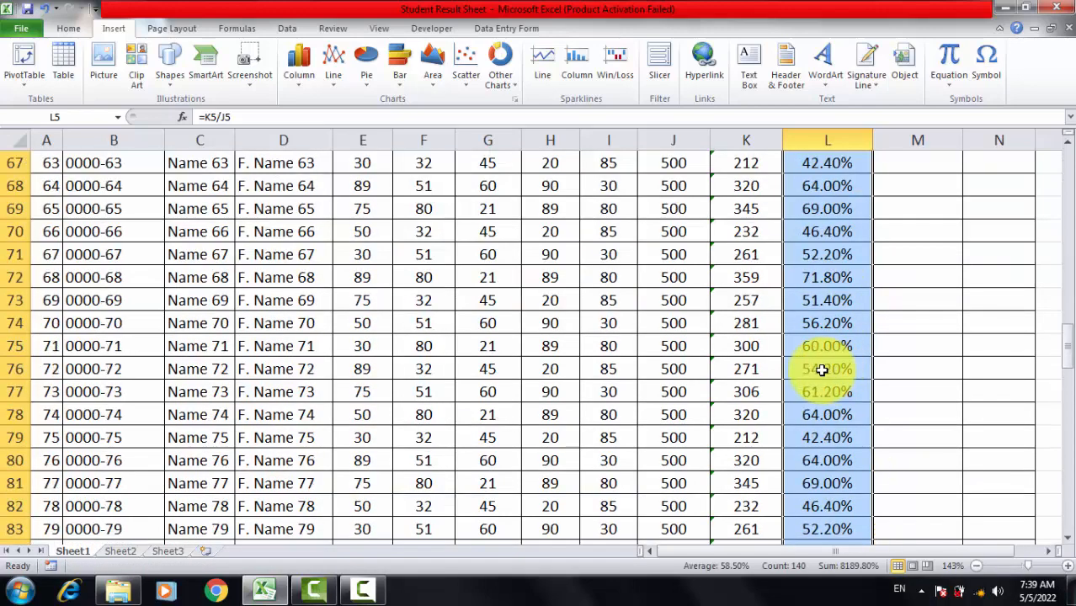
{"action": "scroll", "coordinate": [821, 369], "scroll_direction": "up", "scroll_amount": 12}
{"action": "left_click", "coordinate": [1002, 410]}
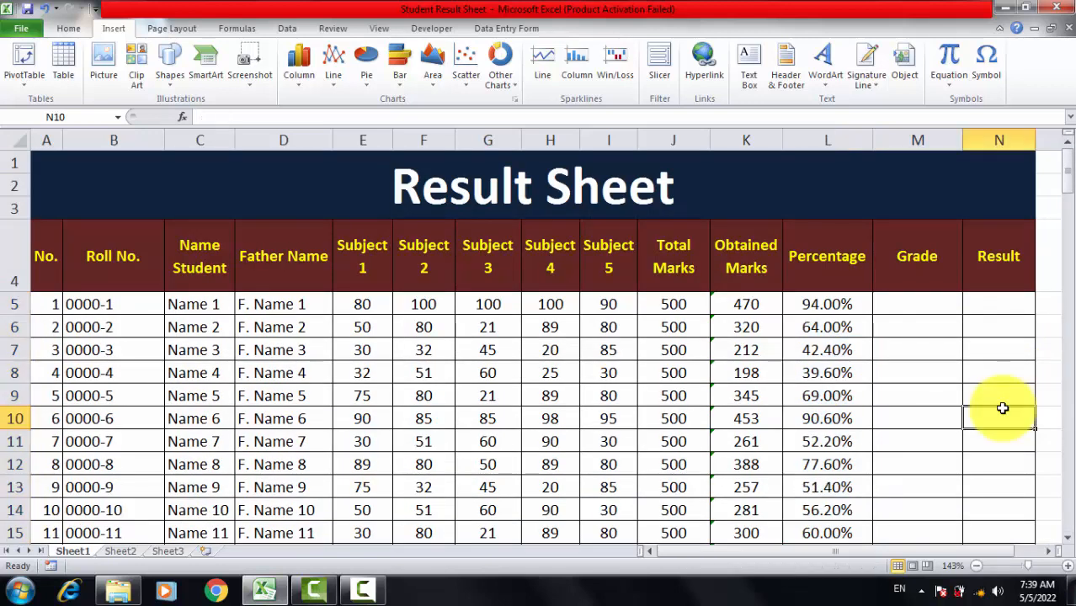
{"action": "left_click", "coordinate": [904, 308]}
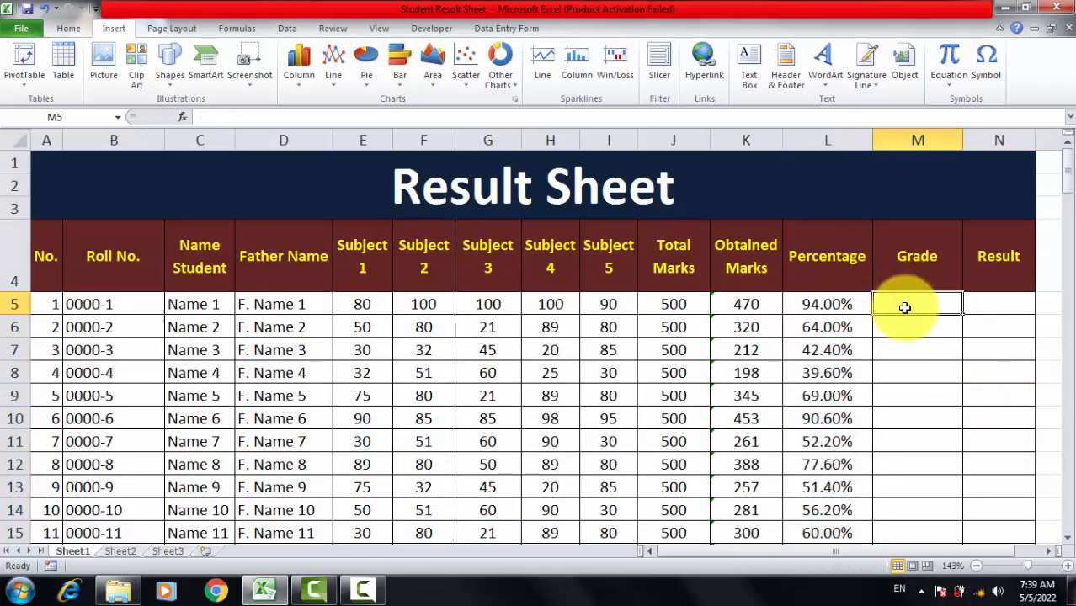
{"action": "left_click", "coordinate": [901, 272]}
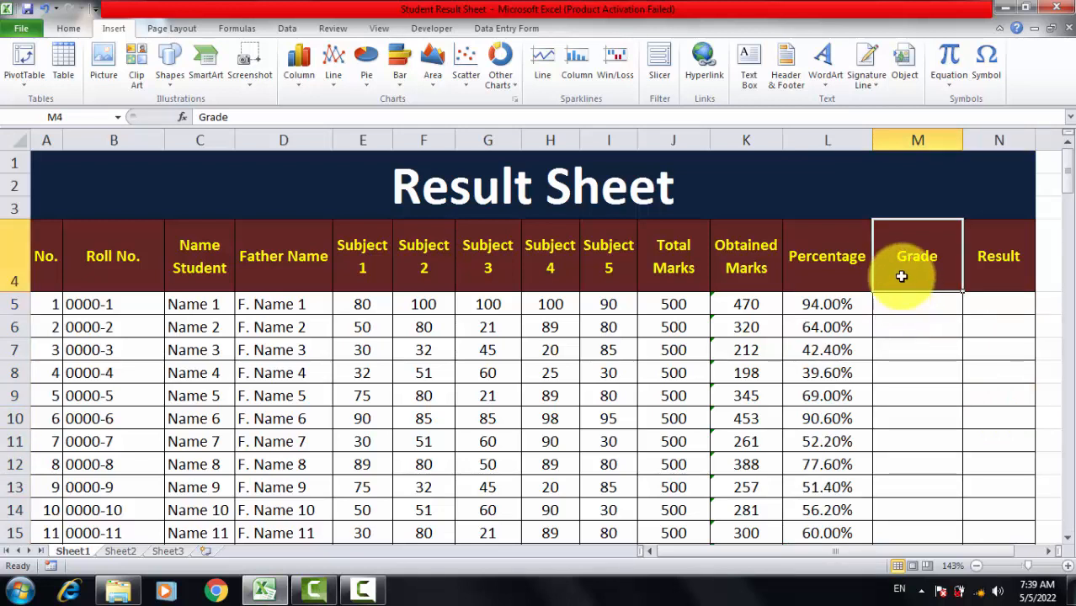
{"action": "left_click", "coordinate": [975, 267]}
{"action": "left_click", "coordinate": [914, 297]}
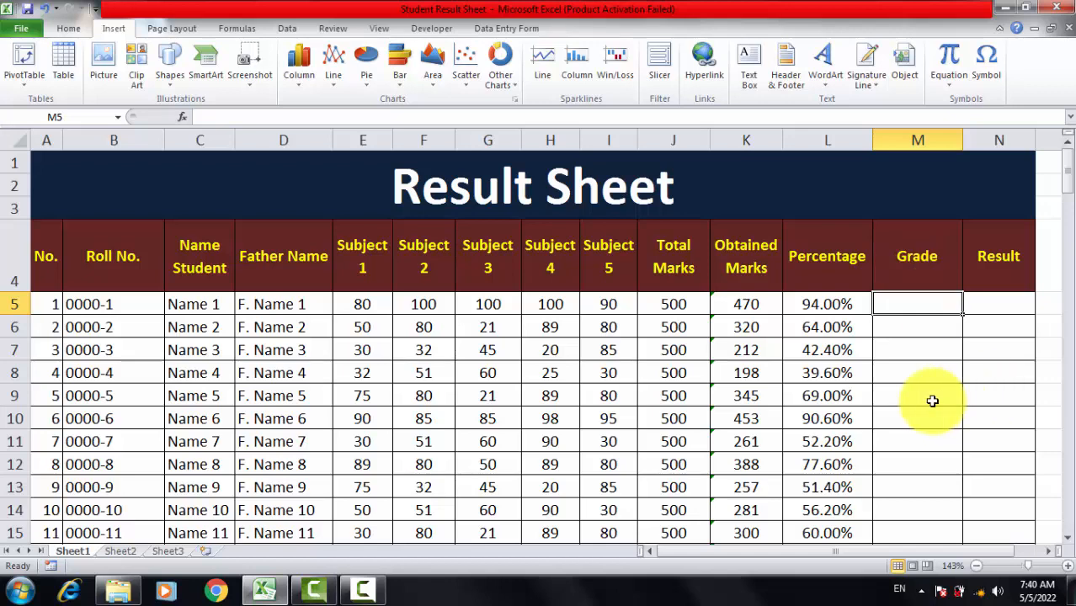
{"action": "left_click", "coordinate": [932, 400]}
- Begin an IF formula in M5 for the first student's grade with the logical test L5>=90%
{"action": "left_click", "coordinate": [889, 299]}
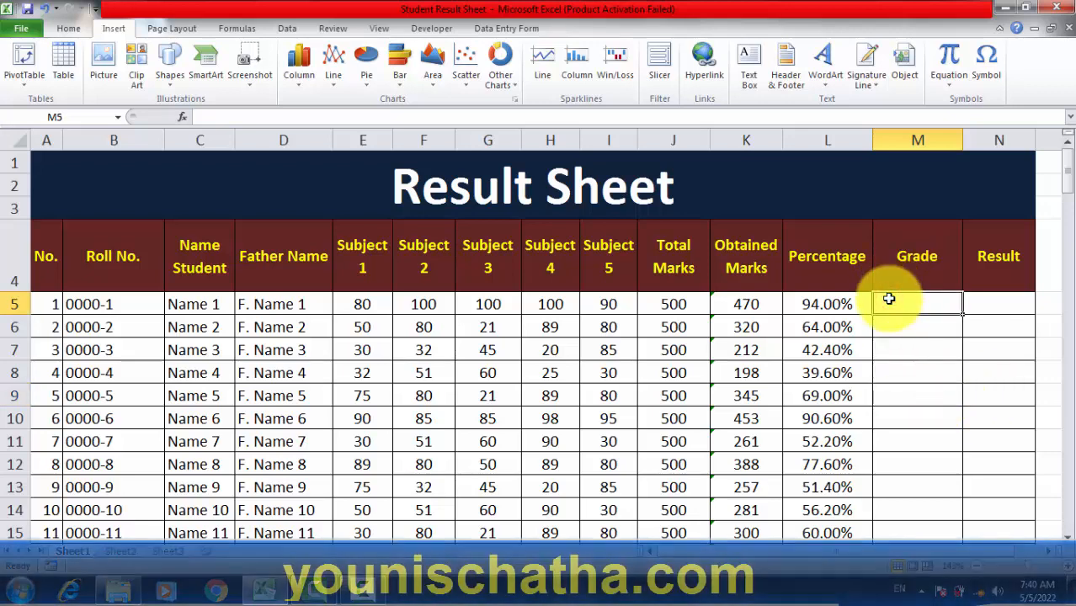
{"action": "type", "text": "="}
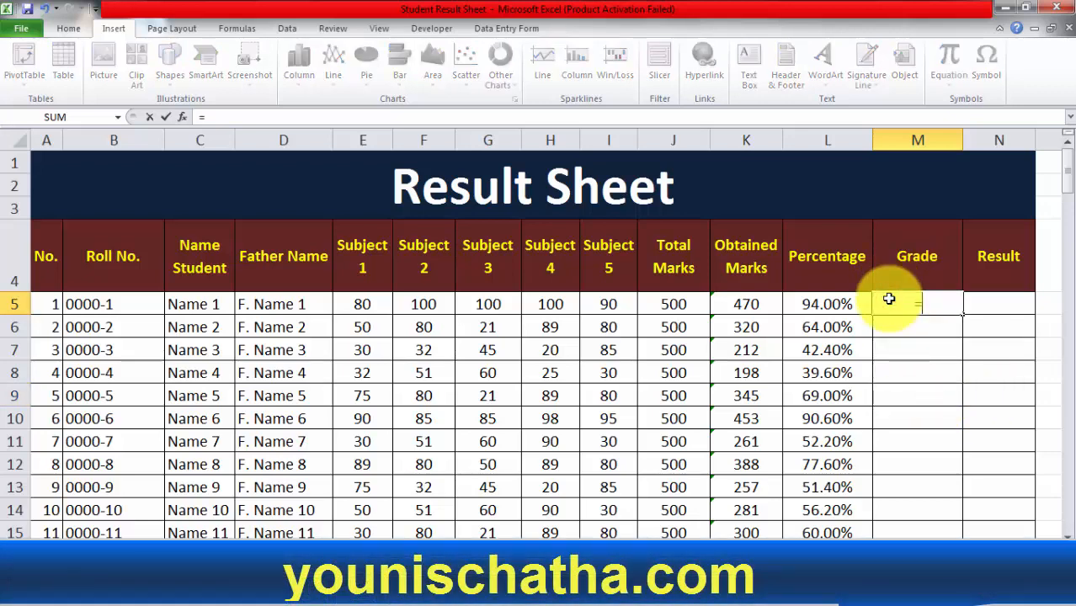
{"action": "type", "text": "if"}
{"action": "key", "text": "Tab"}
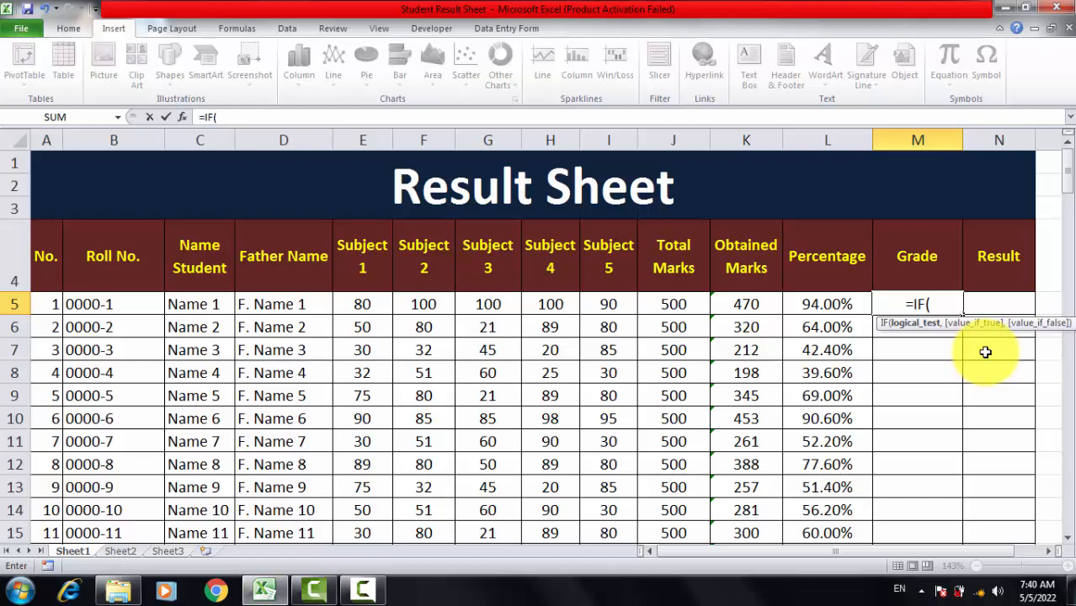
{"action": "left_click", "coordinate": [821, 299]}
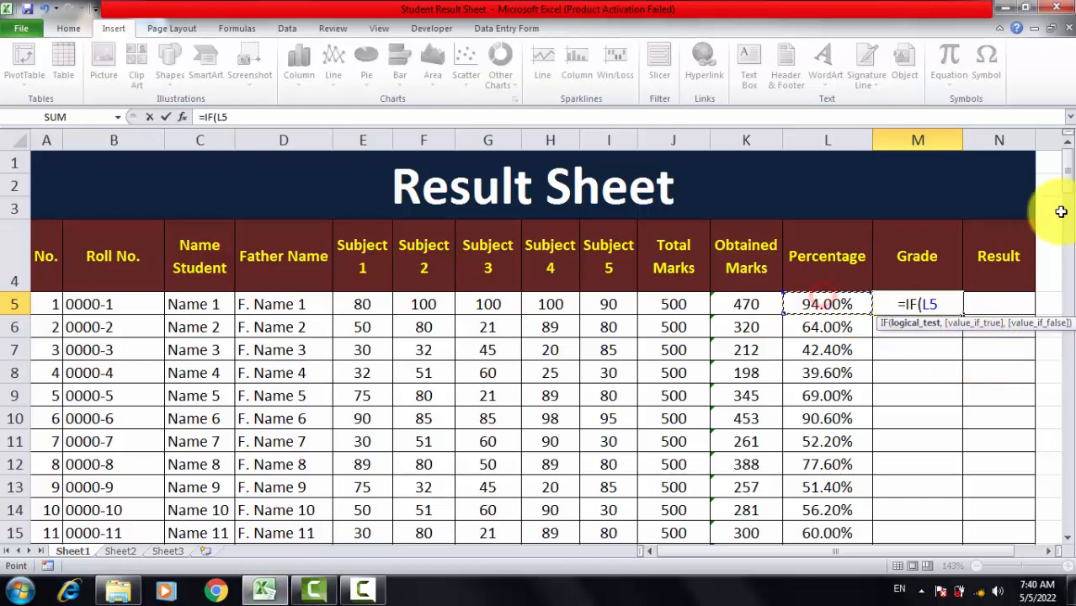
{"action": "type", "text": ">+"}
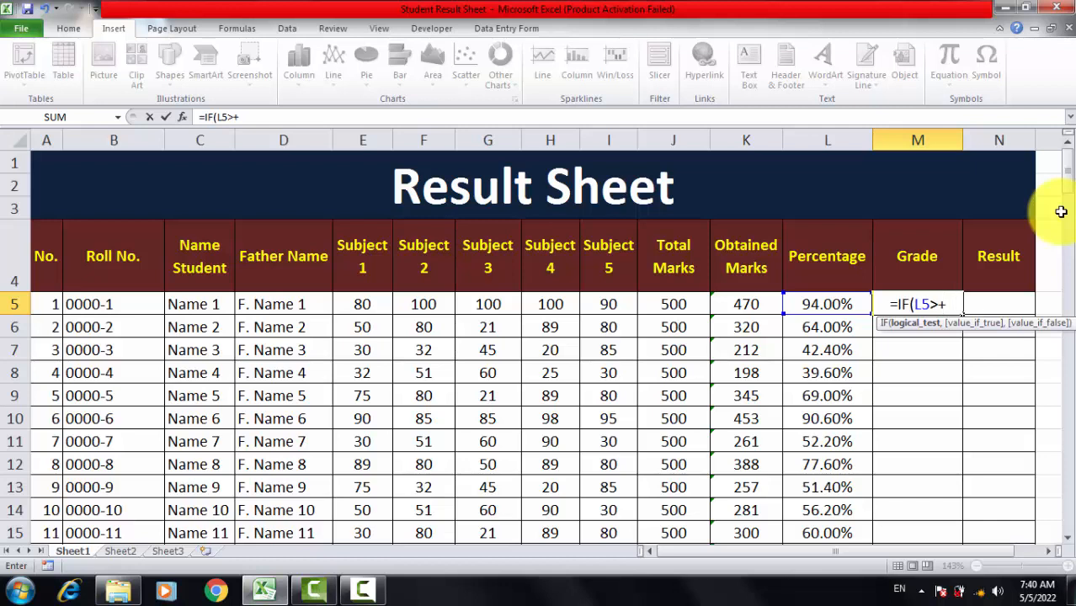
{"action": "key", "text": "BackSpace"}
{"action": "type", "text": "=90"}
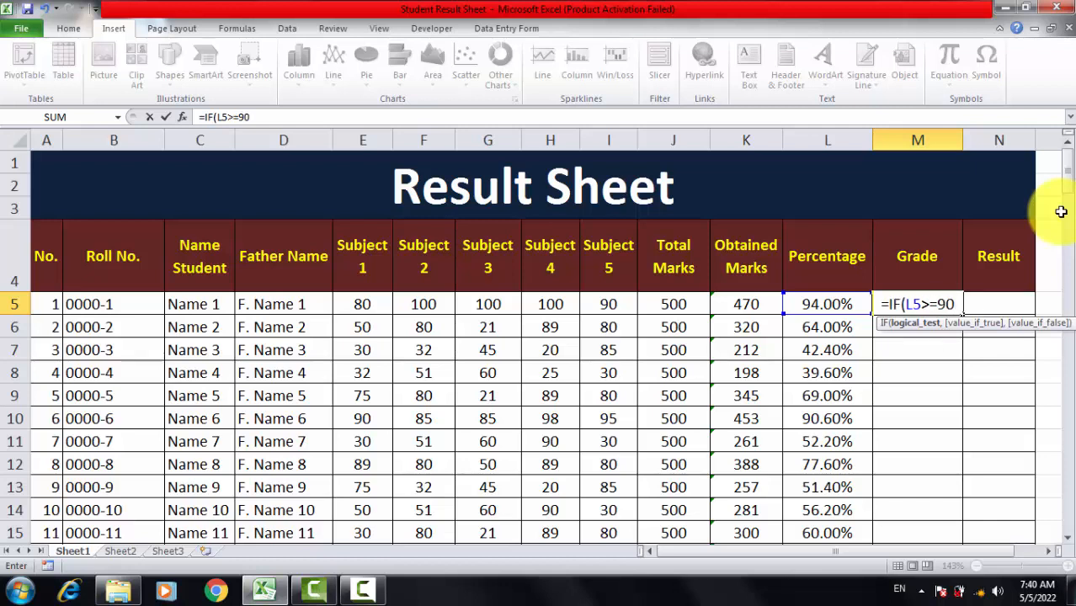
{"action": "type", "text": "%"}
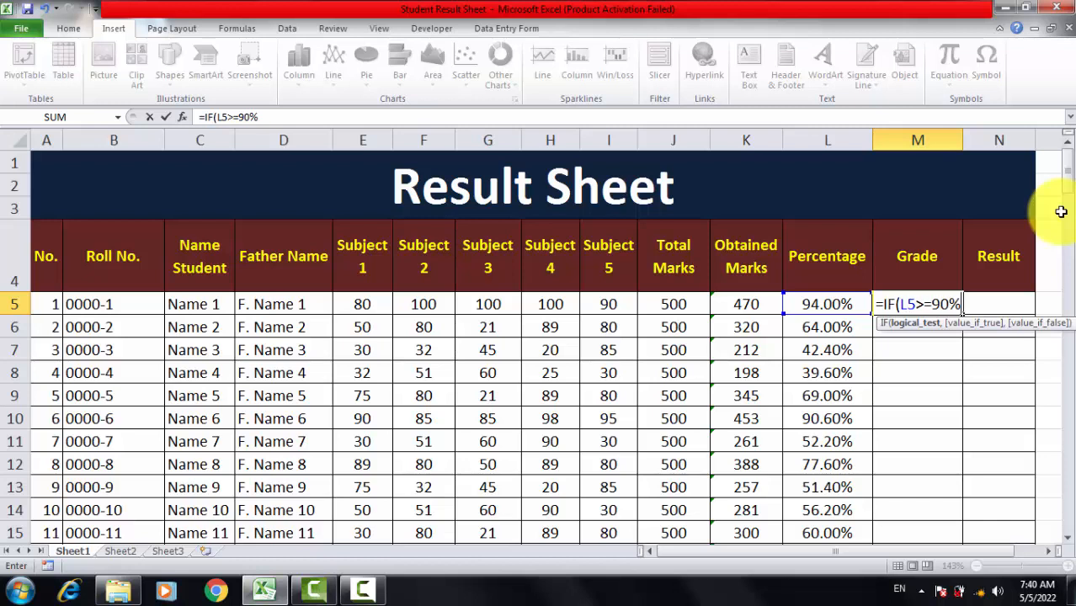
- Add "A+" in quotation marks as the IF formula's value if true, followed by a comma for the next argument
{"action": "type", "text": ",A+"}
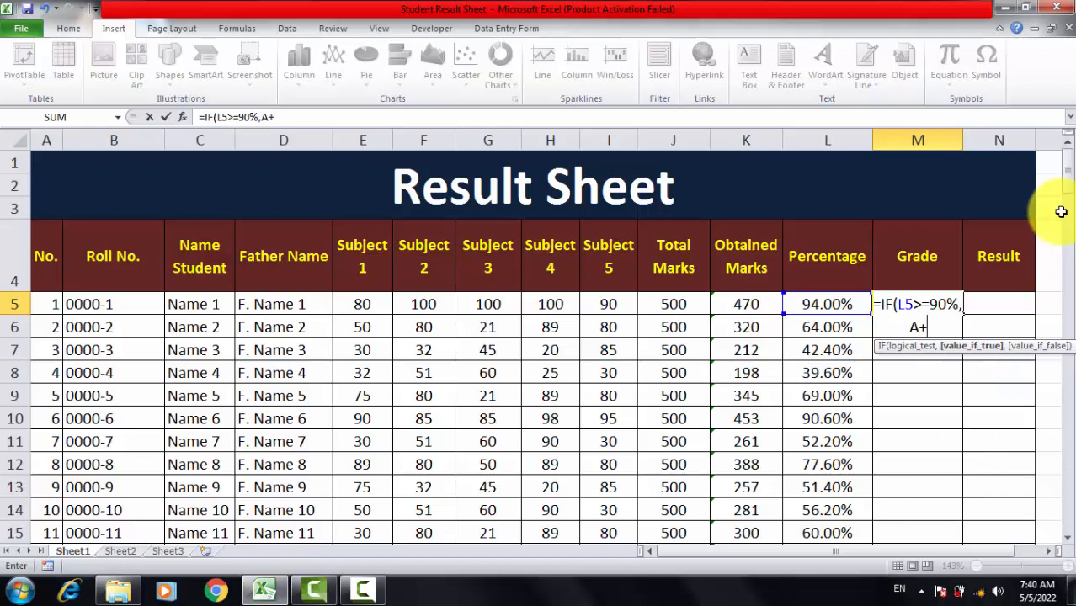
{"action": "key", "text": "BackSpace"}
{"action": "key", "text": "BackSpace"}
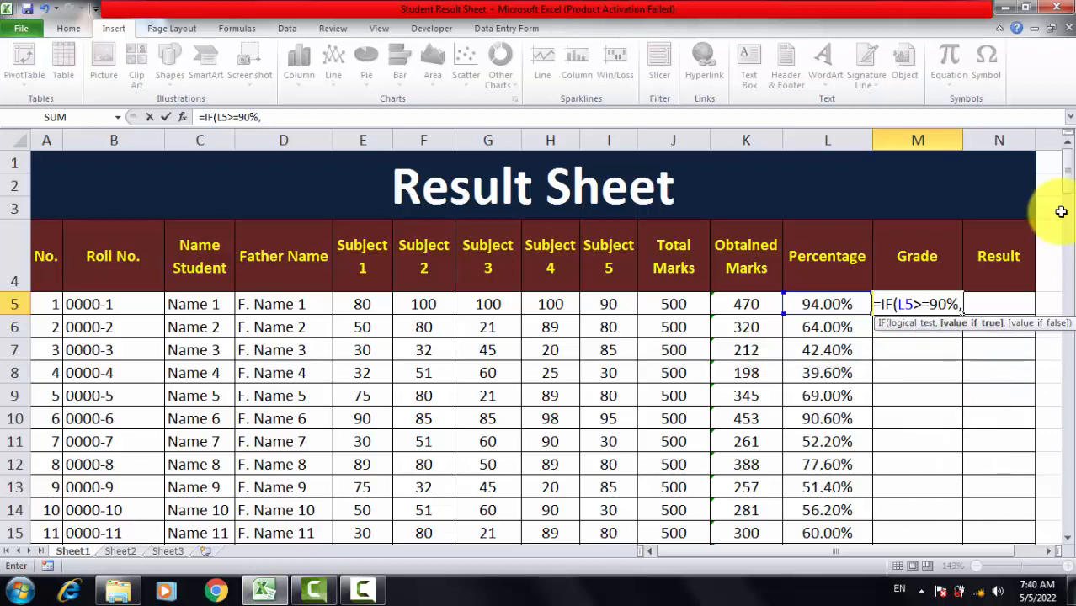
{"action": "key", "text": "alt+Return"}
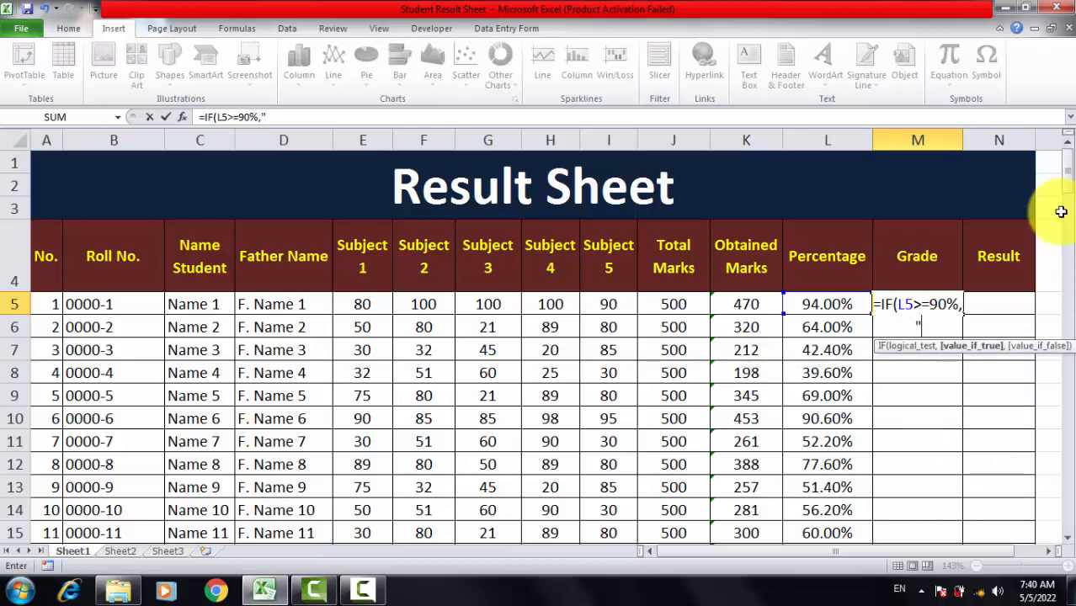
{"action": "type", "text": "\"A+\""}
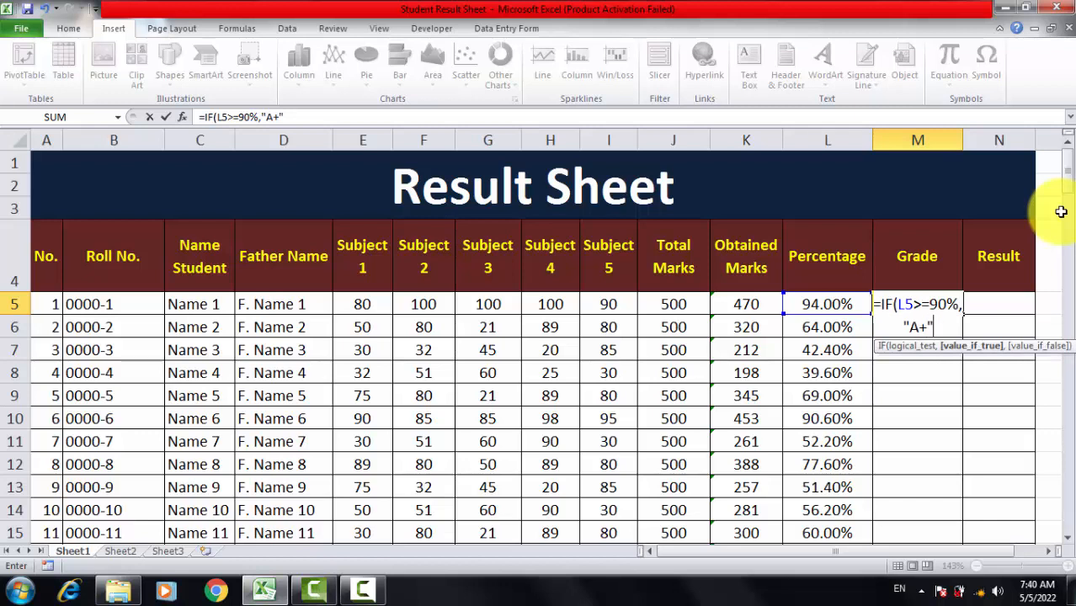
{"action": "type", "text": ","}
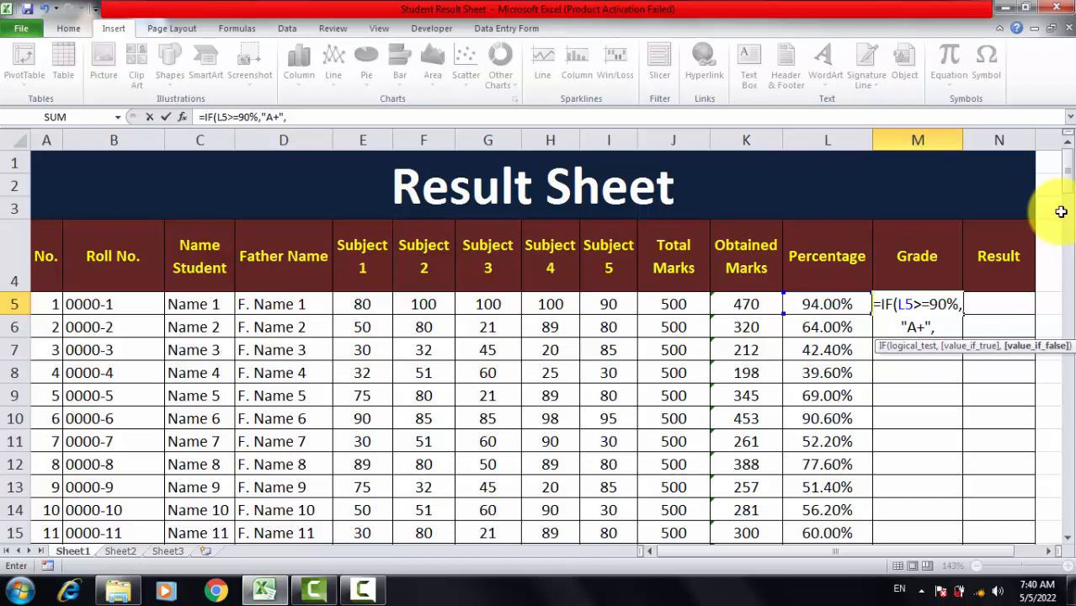
- Nest a second IF in the M5 grade formula for grade A, entered as IF(L5>=75%"A",
{"action": "type", "text": "i"}
{"action": "key", "text": "Tab"}
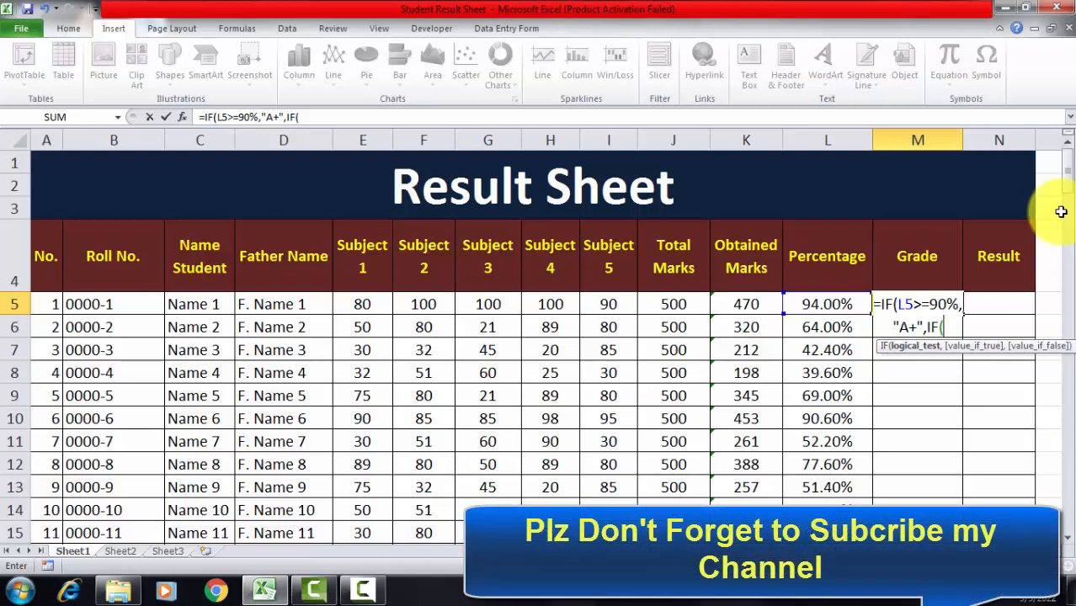
{"action": "type", "text": "L5"}
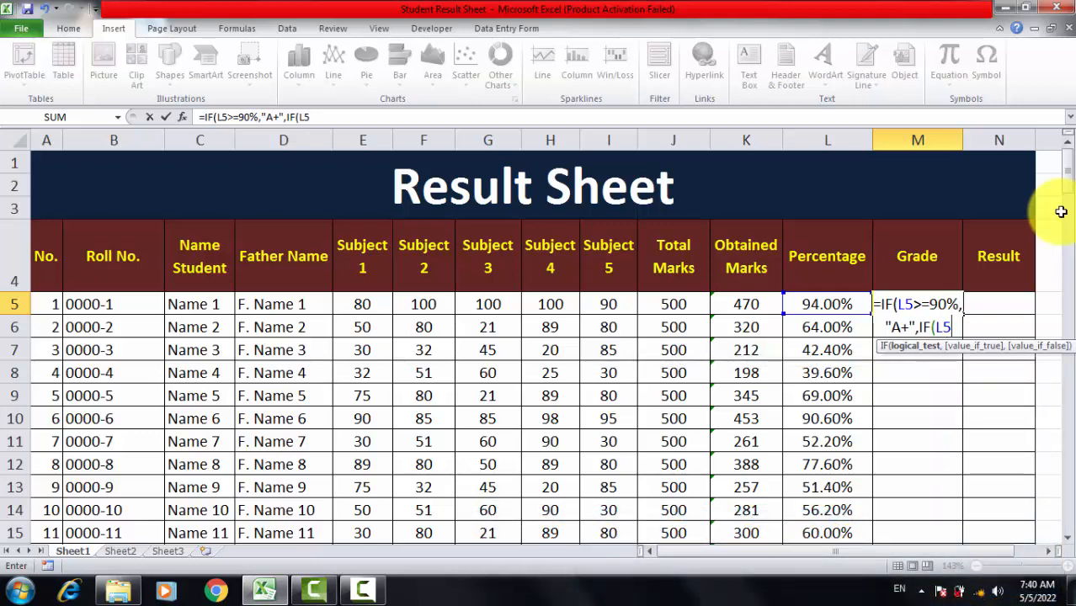
{"action": "type", "text": ">"}
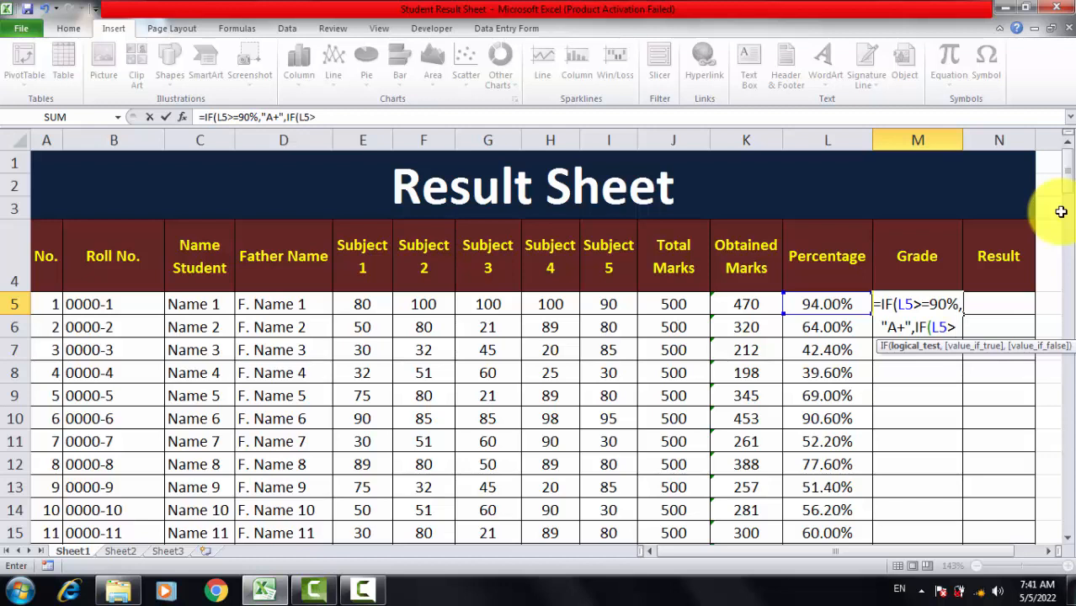
{"action": "type", "text": "="}
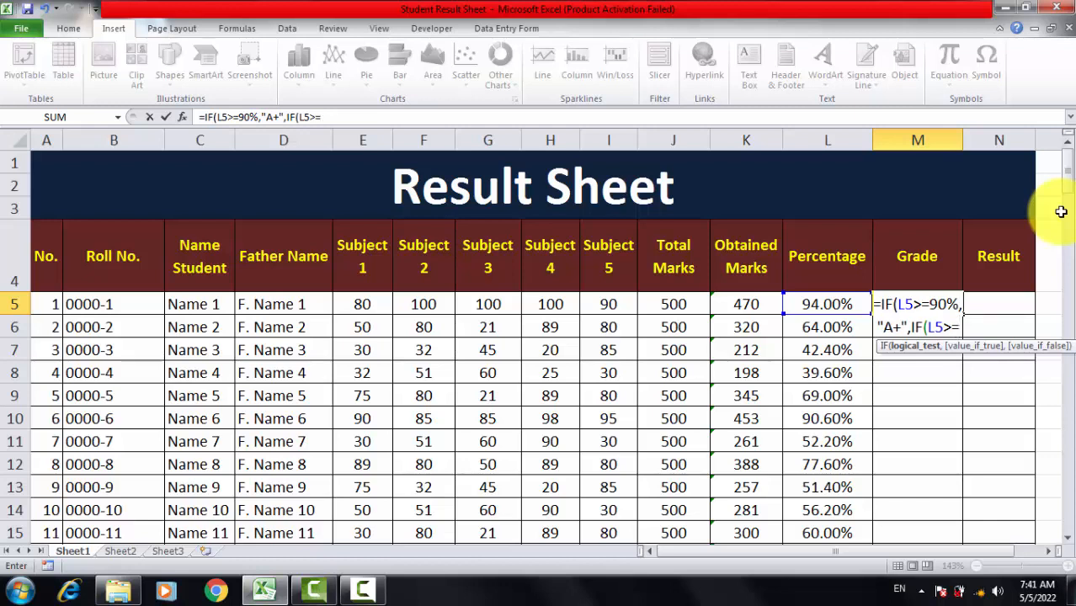
{"action": "type", "text": "75"}
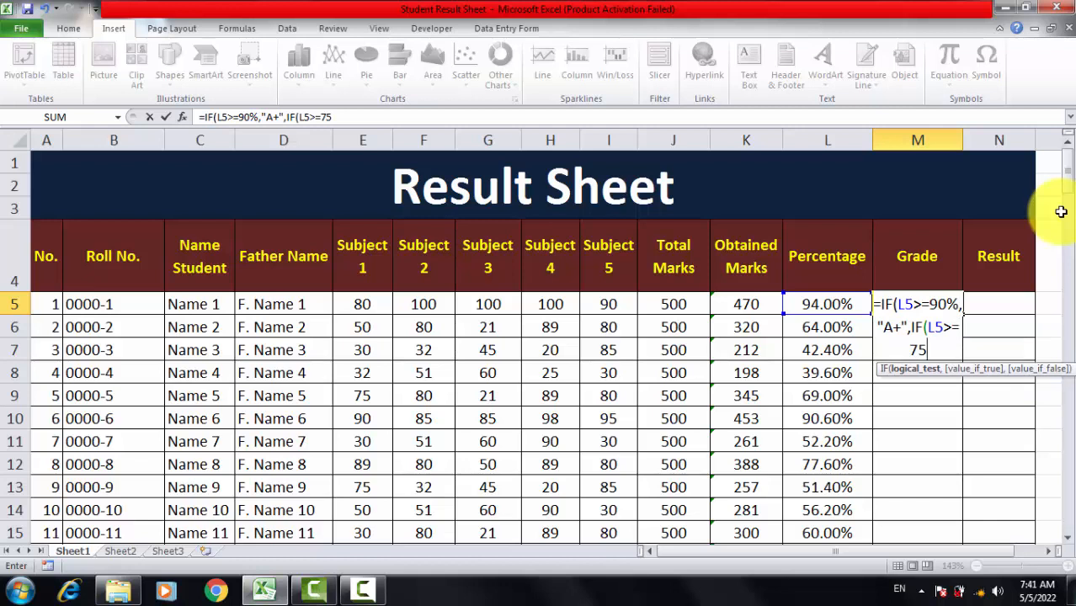
{"action": "type", "text": "%\"A\","}
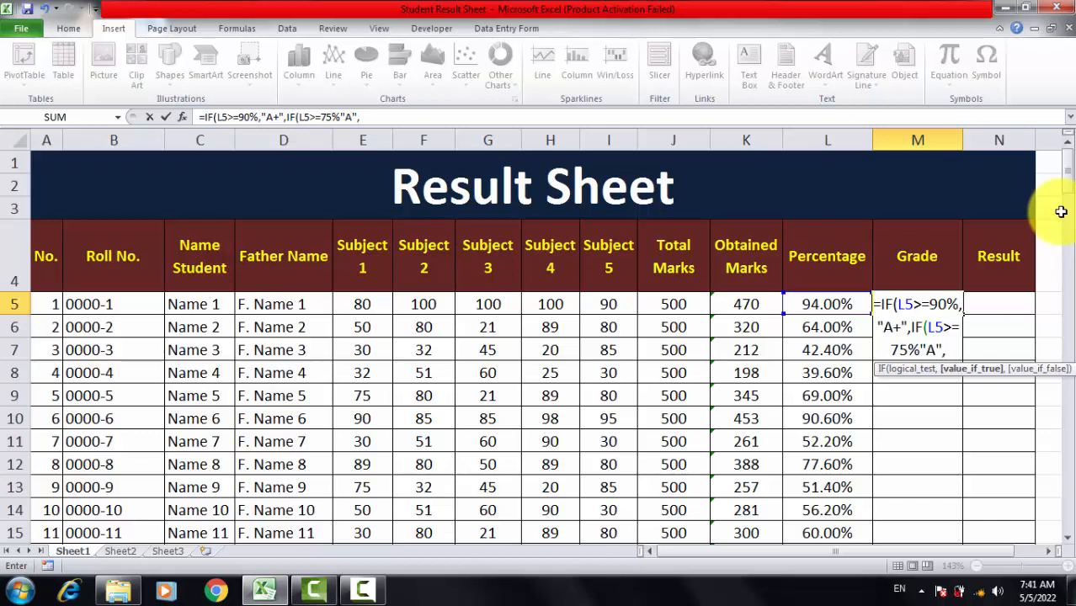
- Nest a third IF in the M5 grade formula for grade B, entered as IF(L5>=75%"B",
{"action": "type", "text": "IF("}
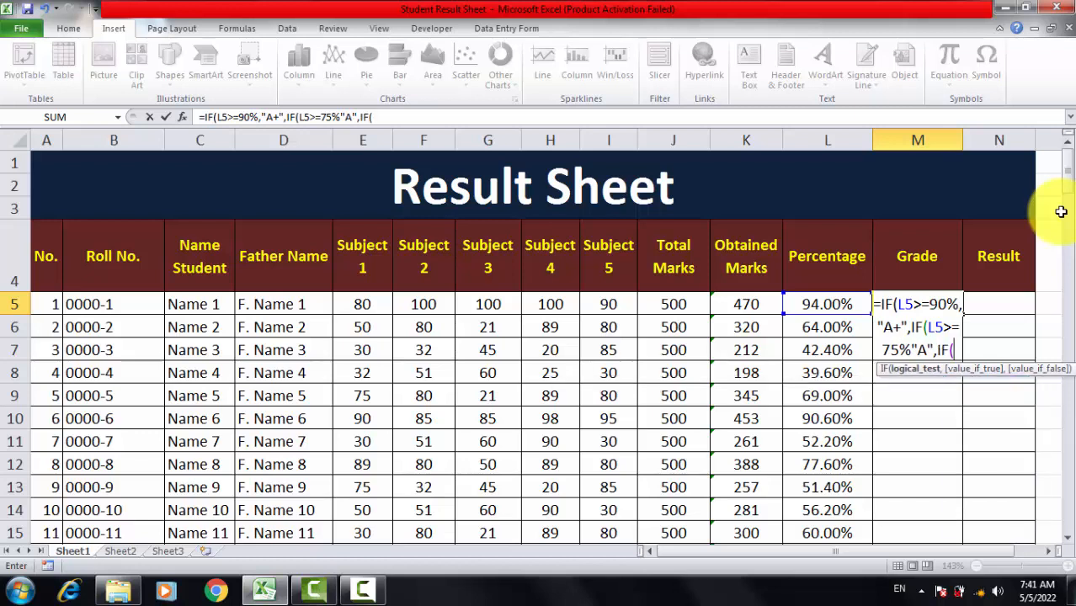
{"action": "type", "text": "L5"}
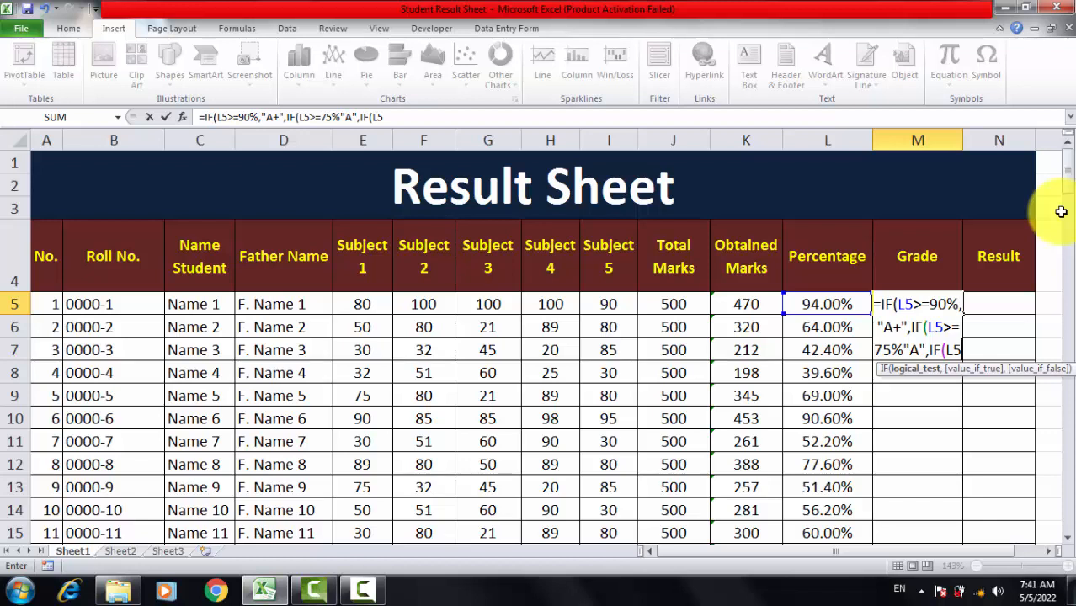
{"action": "type", "text": ">"}
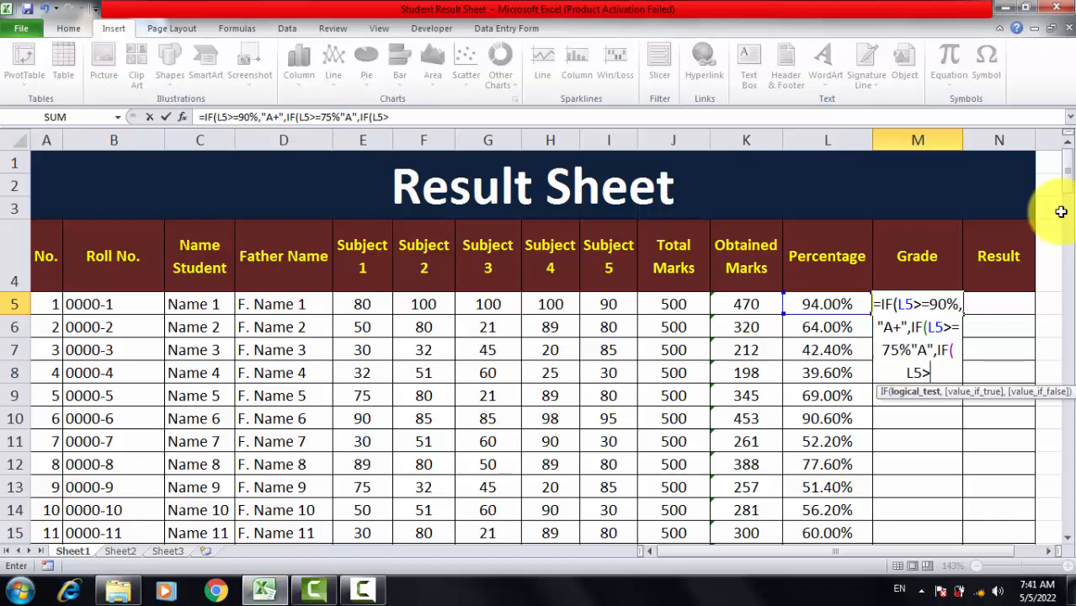
{"action": "type", "text": "="}
{"action": "key", "text": "BackSpace"}
{"action": "type", "text": "=75"}
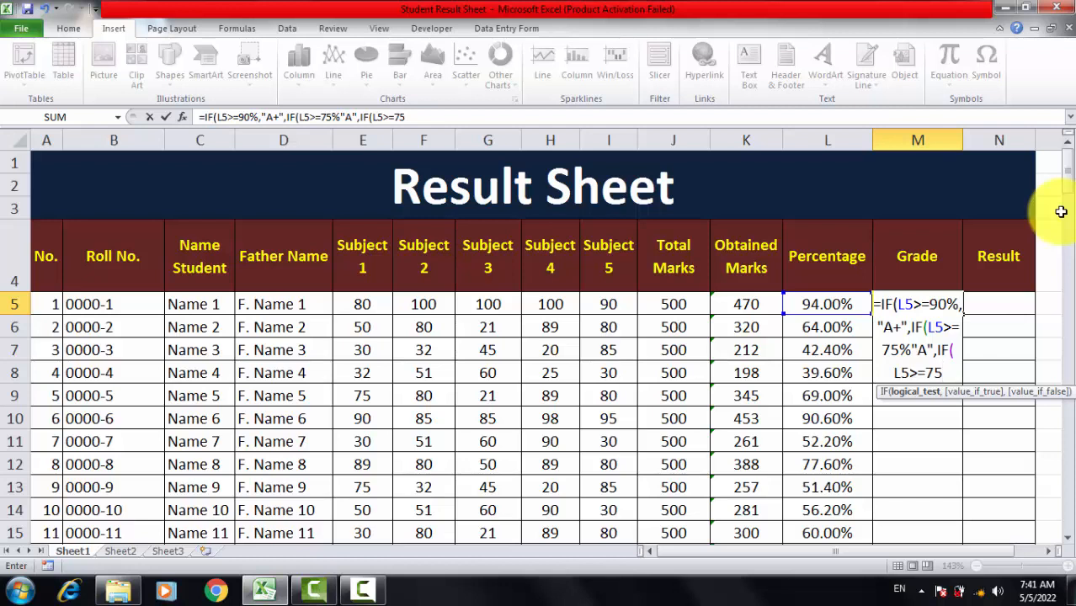
{"action": "type", "text": "%"}
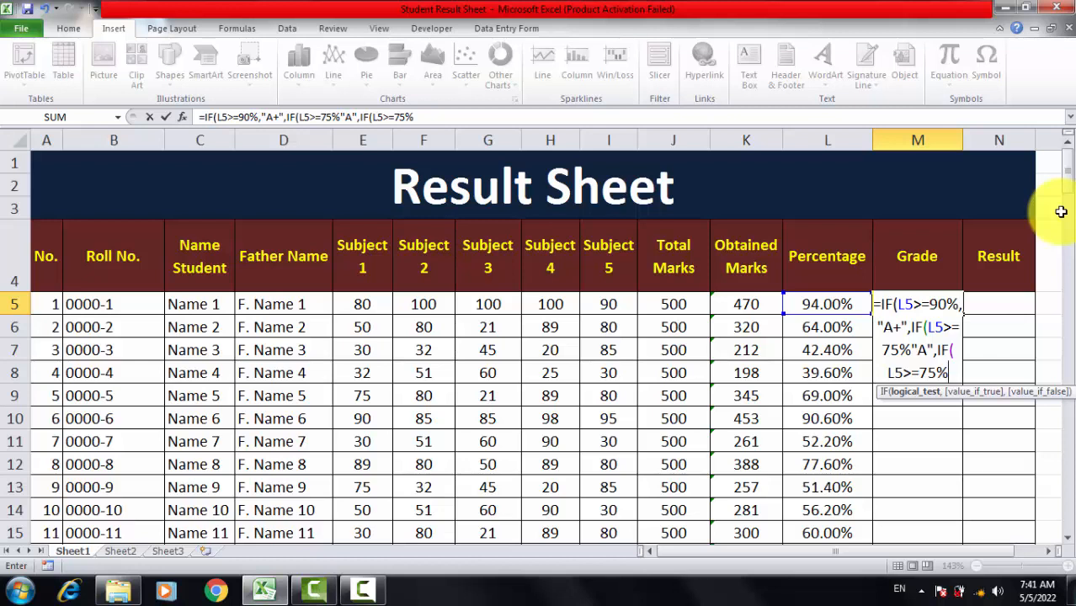
{"action": "type", "text": "\""}
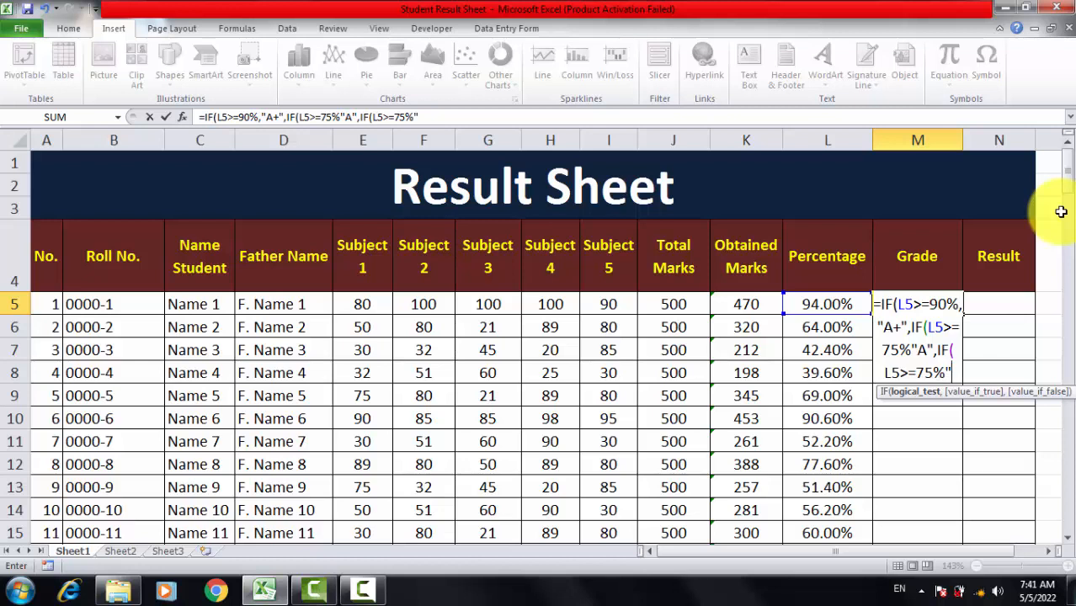
{"action": "type", "text": "B\""}
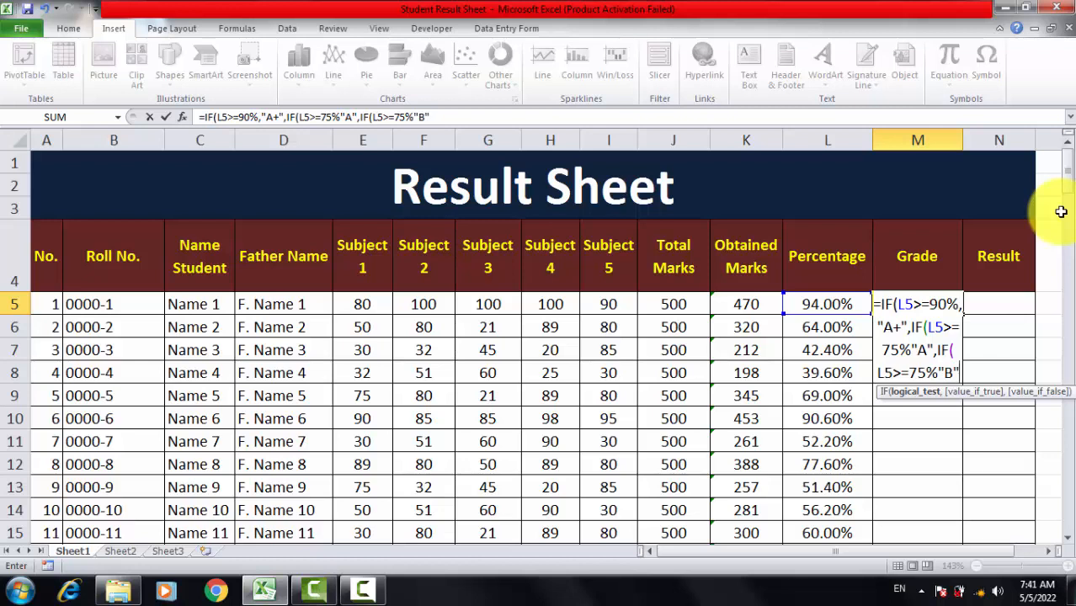
{"action": "type", "text": ","}
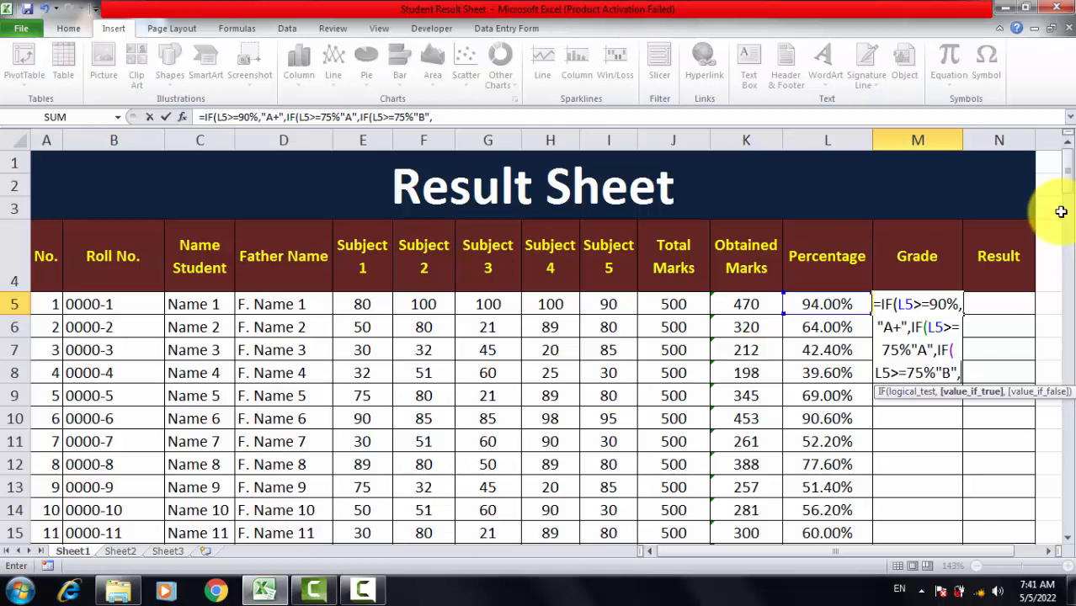
- Nest a fourth IF for grade C, entered as IF(L5>=1%"C", and try to confirm the M5 formula
{"action": "type", "text": "if"}
{"action": "key", "text": "Tab"}
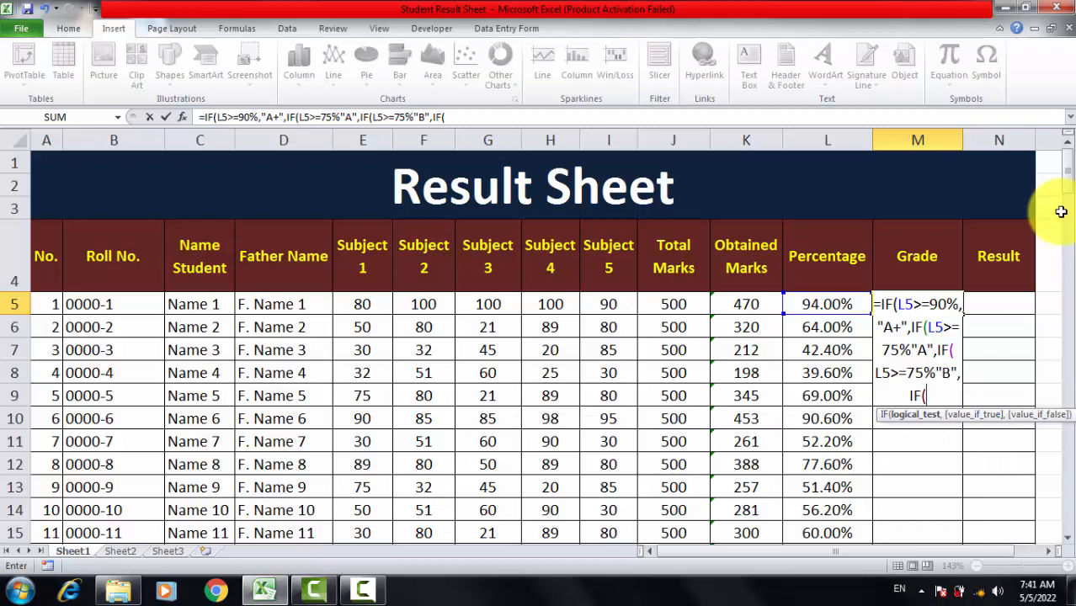
{"action": "type", "text": "L5>="}
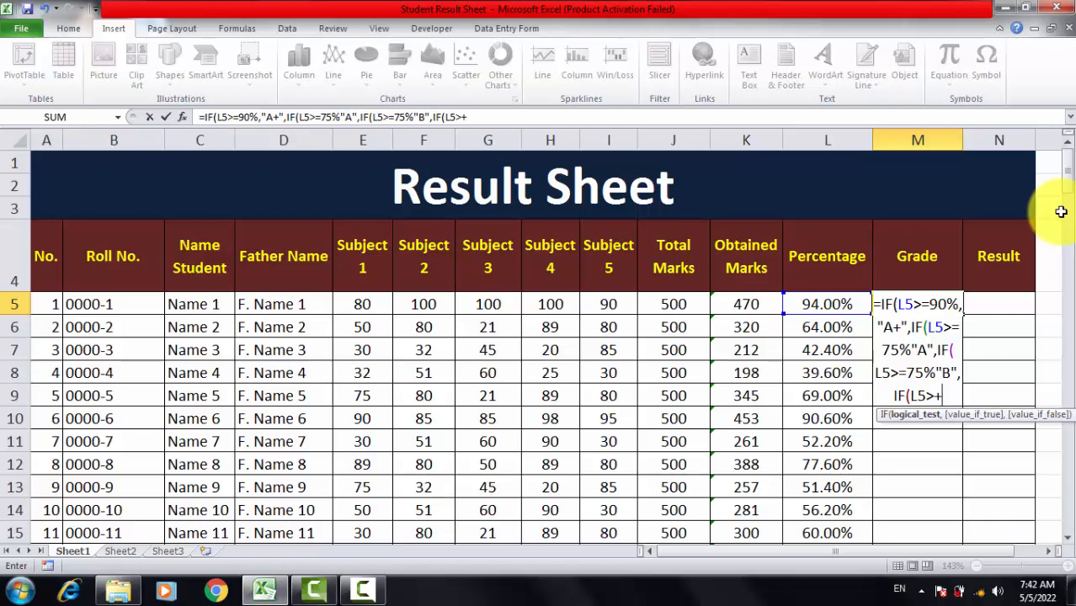
{"action": "type", "text": "1%"}
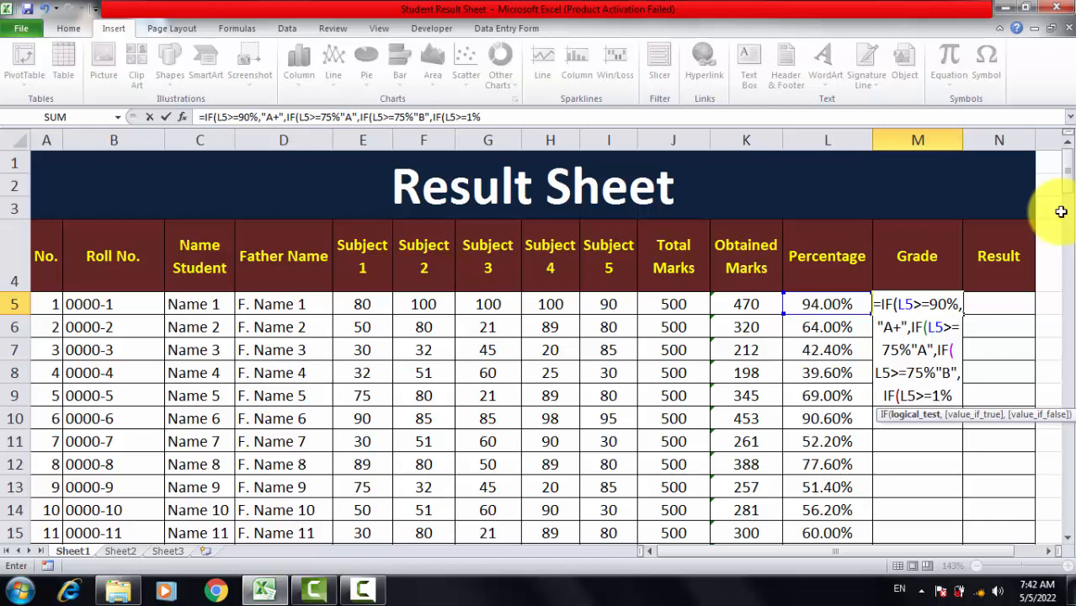
{"action": "type", "text": "\"C"}
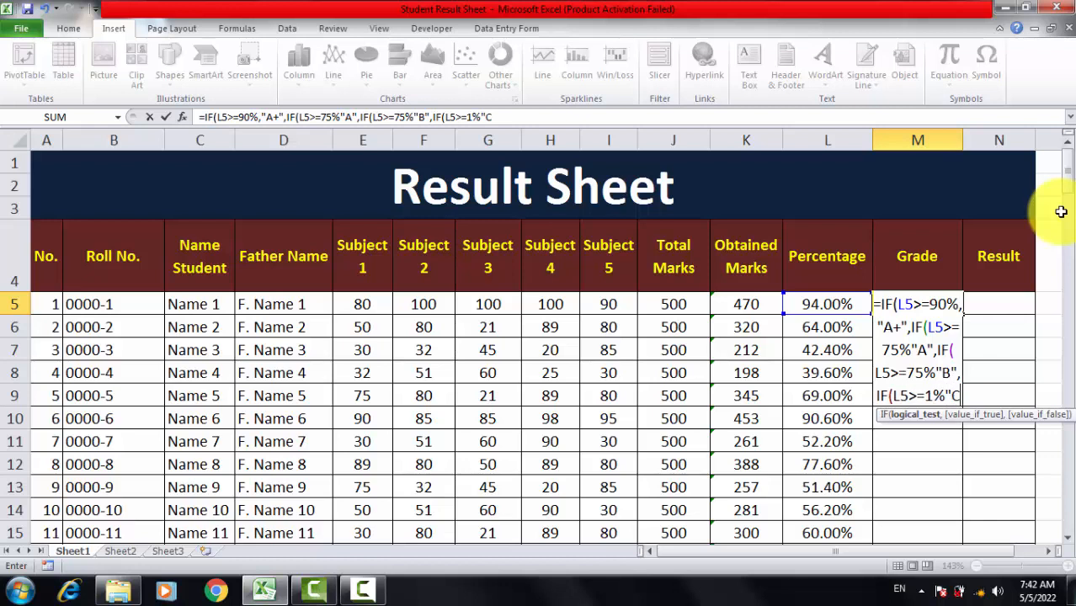
{"action": "type", "text": "\""}
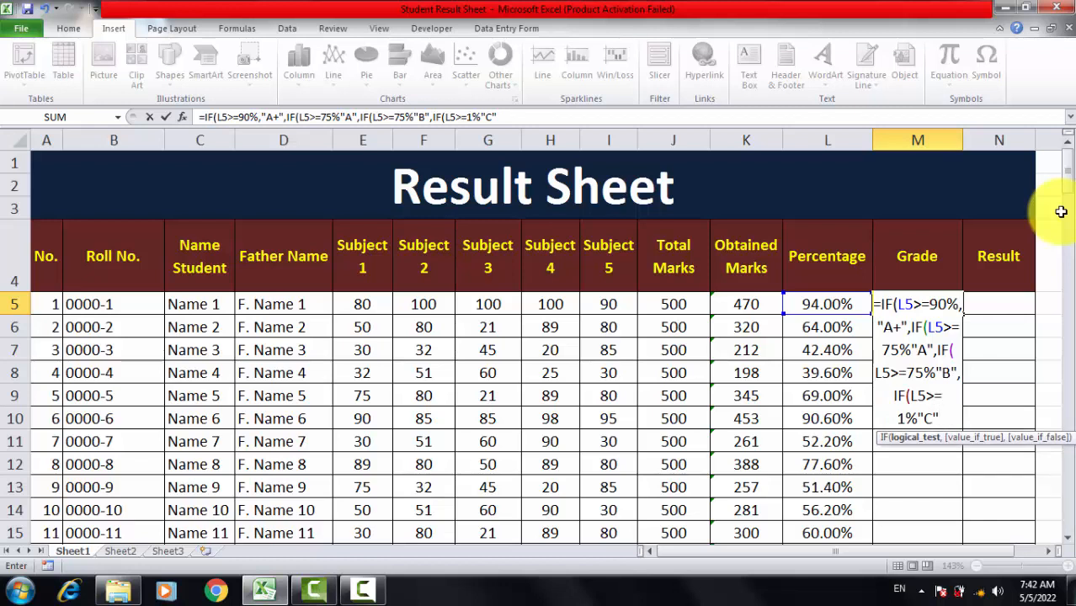
{"action": "type", "text": ","}
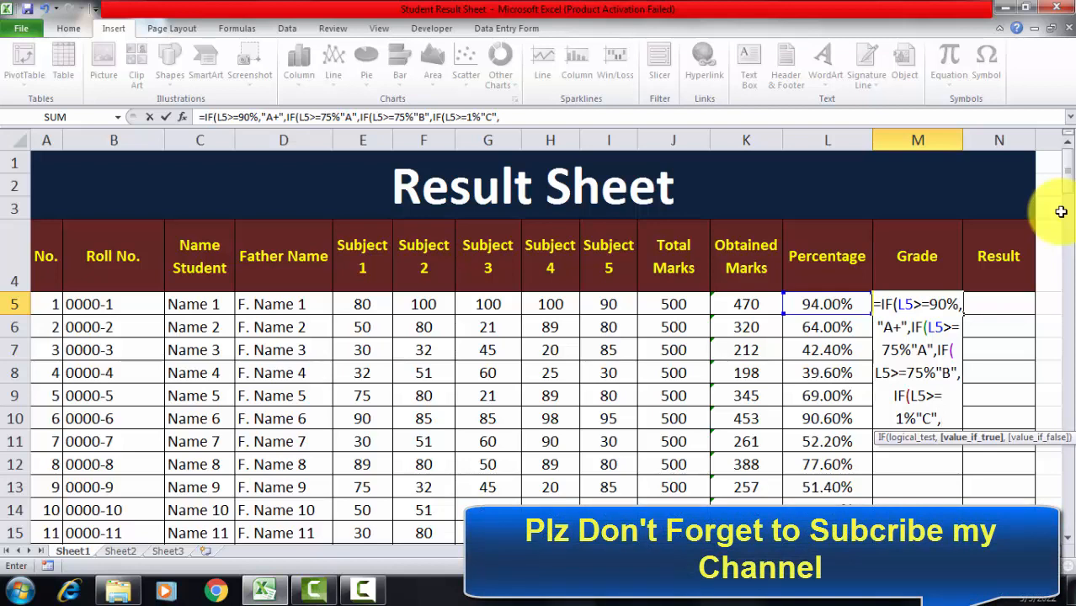
{"action": "key", "text": "Return"}
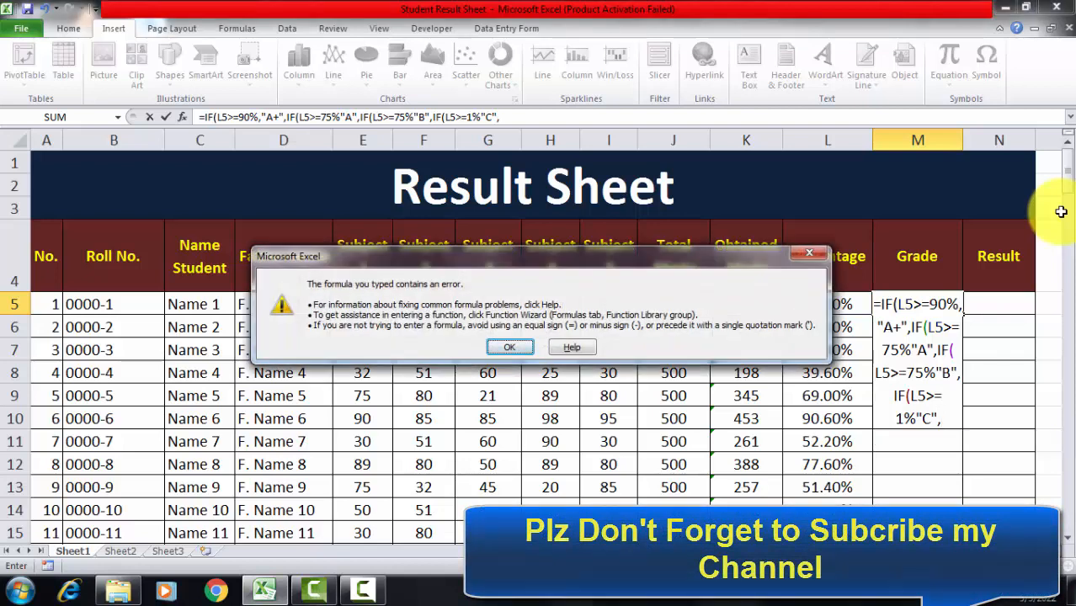
{"action": "key", "text": "Return"}
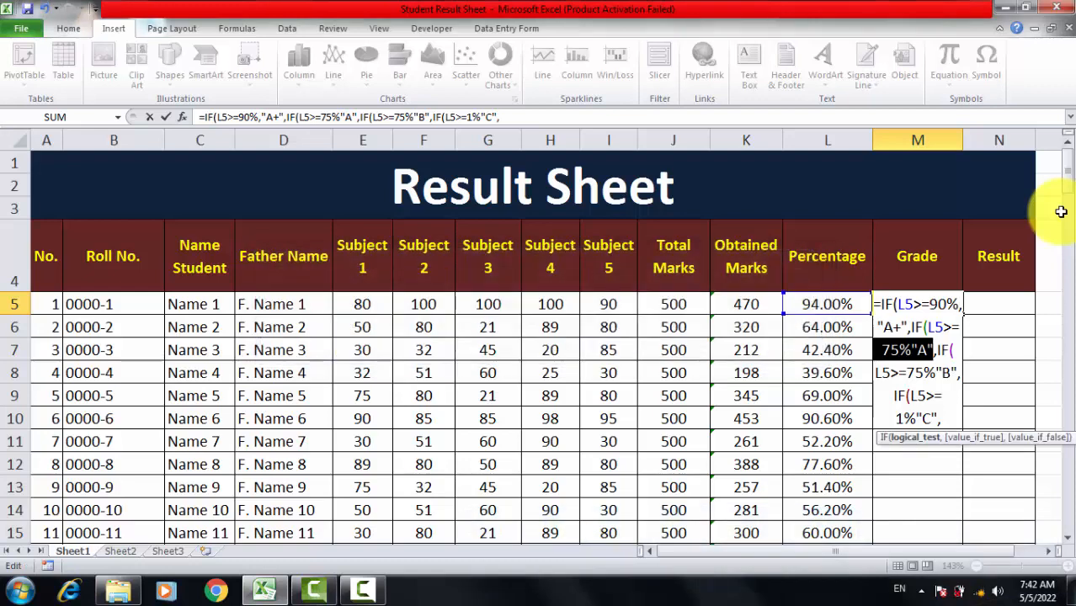
- Insert the missing comma between 75% and "A" in the second IF of the M5 formula
{"action": "key", "text": "Right"}
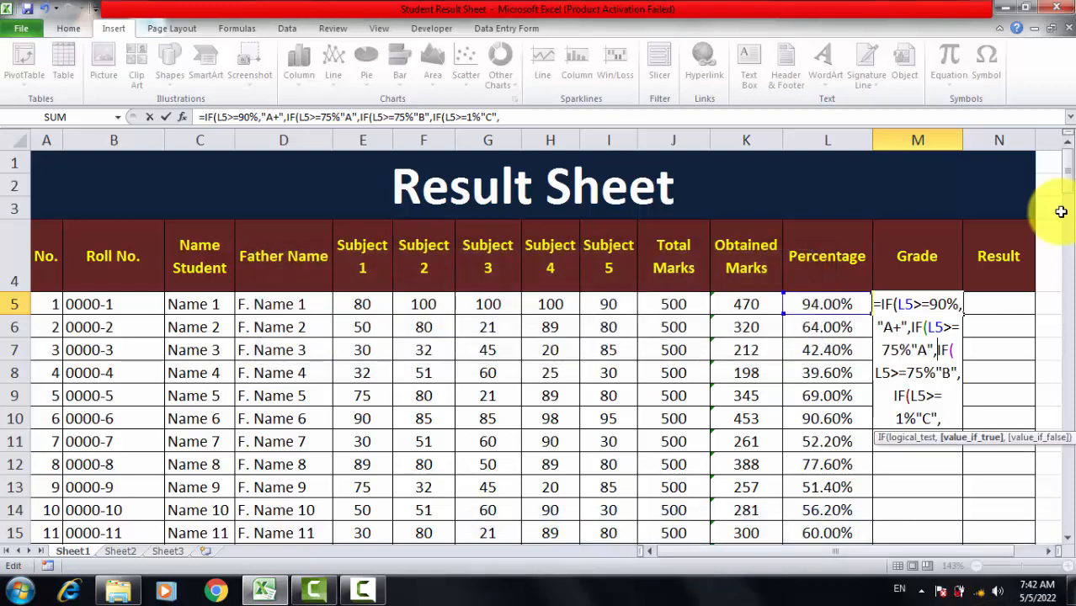
{"action": "key", "text": "Left"}
{"action": "key", "text": "Left"}
{"action": "key", "text": "Left"}
{"action": "key", "text": "Right"}
{"action": "key", "text": "Right"}
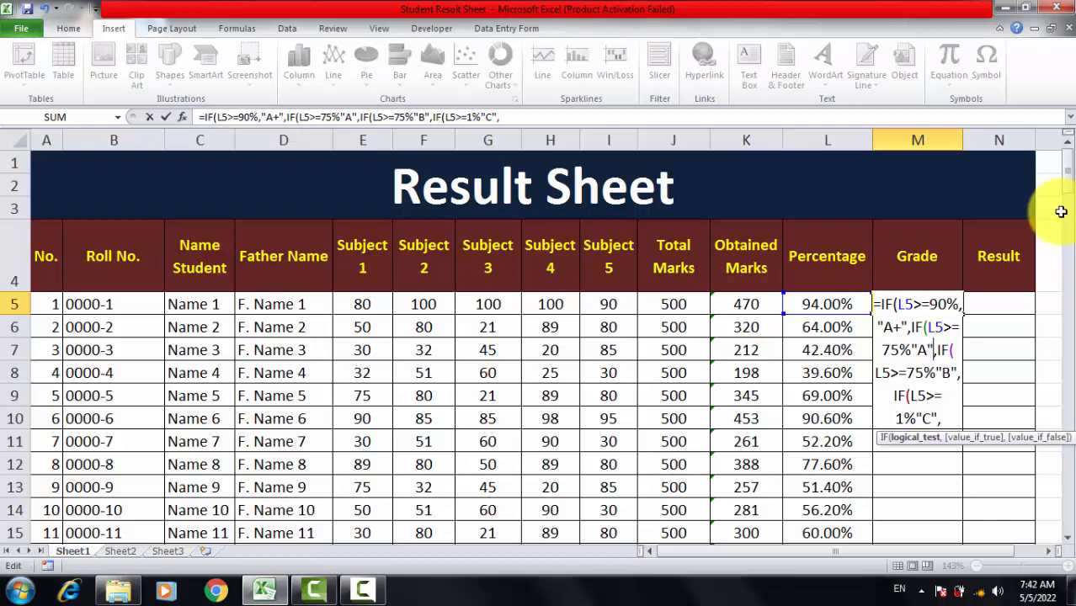
{"action": "key", "text": "Up"}
{"action": "key", "text": "Up"}
{"action": "key", "text": "Up"}
{"action": "key", "text": "Down"}
{"action": "key", "text": "Down"}
{"action": "key", "text": "Left"}
{"action": "key", "text": "Left"}
{"action": "key", "text": "Left"}
{"action": "type", "text": ","}
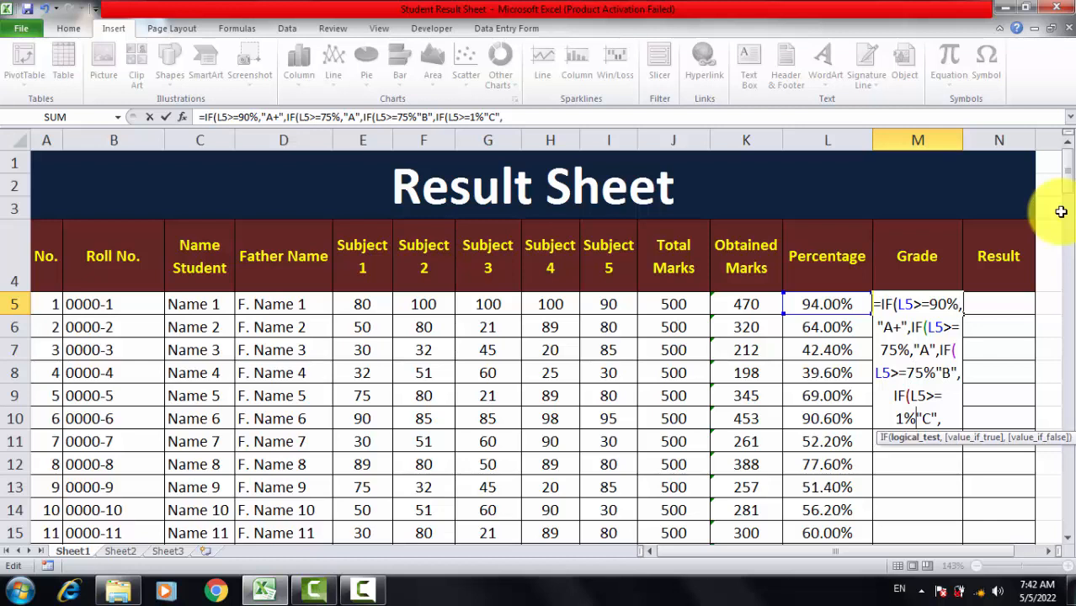
- Insert the missing comma between 75% and "B" in the third IF and try to confirm the M5 formula again
{"action": "key", "text": "Down"}
{"action": "key", "text": "Right"}
{"action": "type", "text": ","}
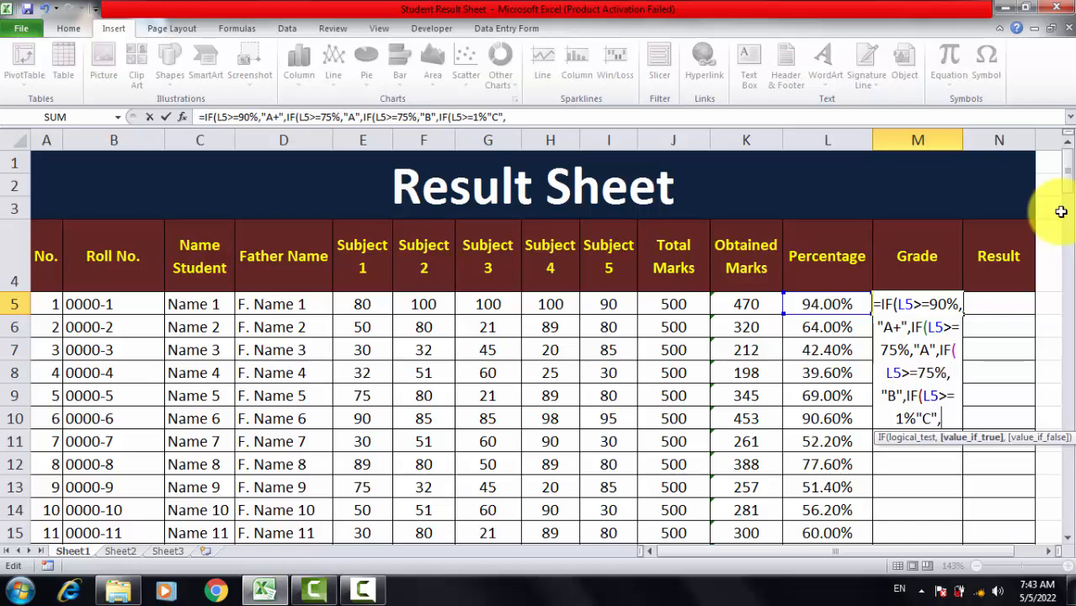
{"action": "key", "text": "Return"}
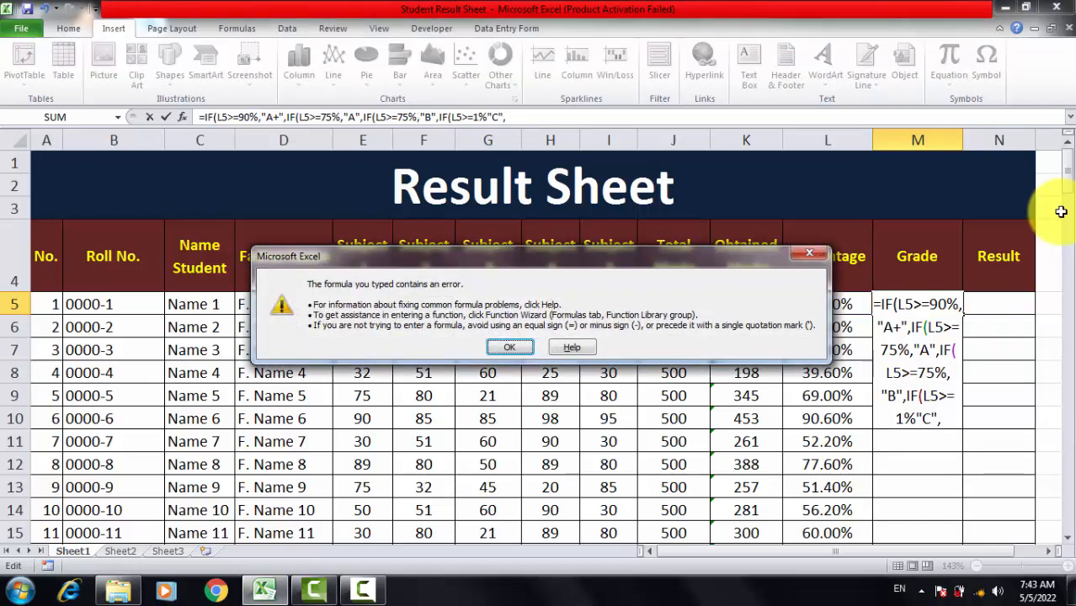
{"action": "key", "text": "Return"}
- Insert the missing comma between 1% and "C", and enter the M5 formula, accepting the proposed closing-parentheses correction
{"action": "key", "text": "Left"}
{"action": "key", "text": "Left"}
{"action": "key", "text": "Left"}
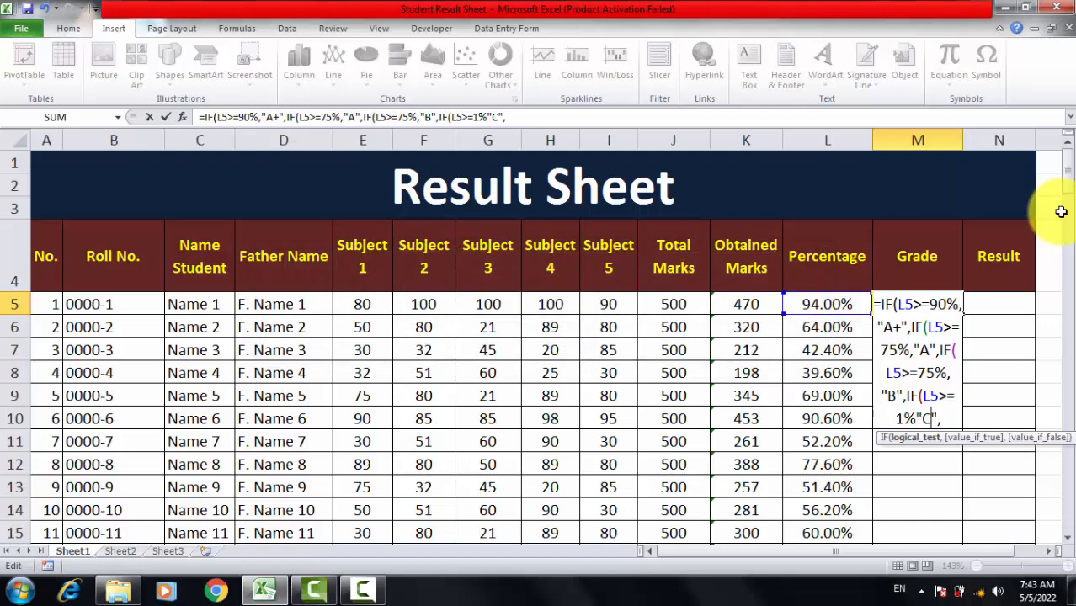
{"action": "type", "text": ","}
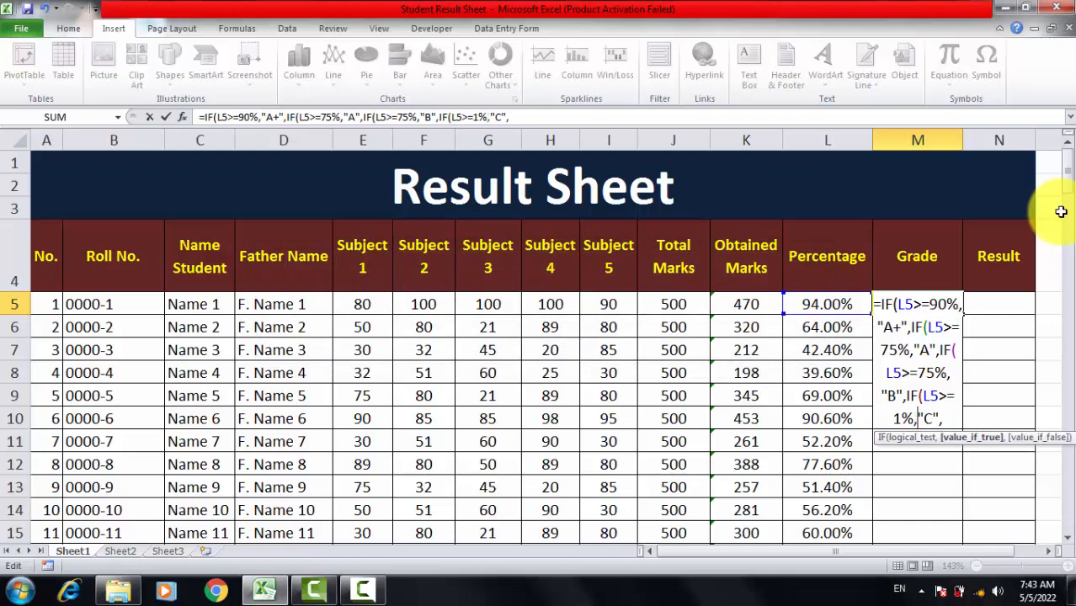
{"action": "key", "text": "Return"}
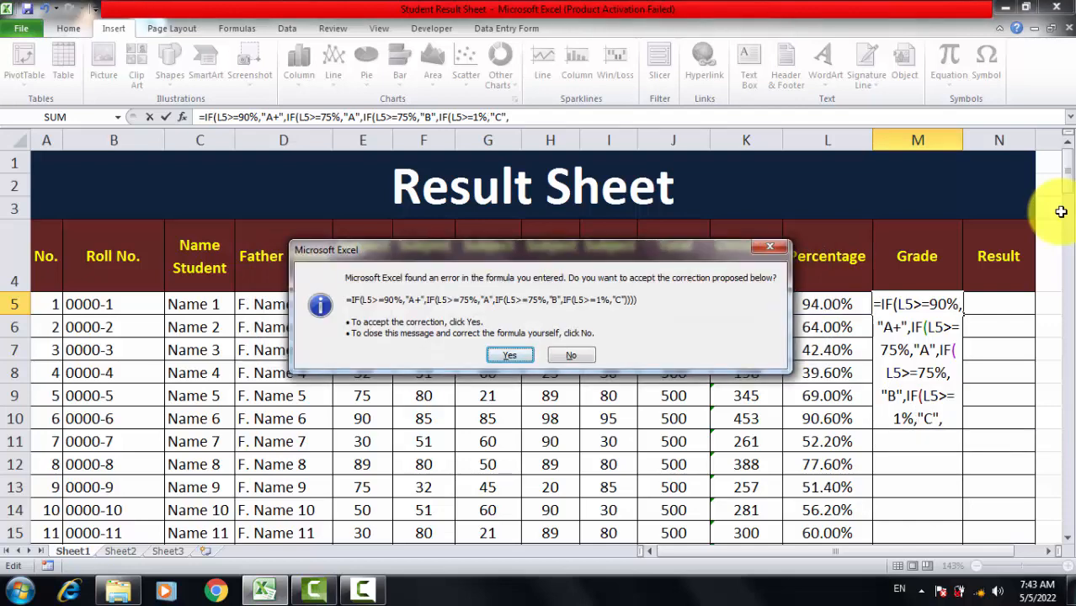
{"action": "key", "text": "Return"}
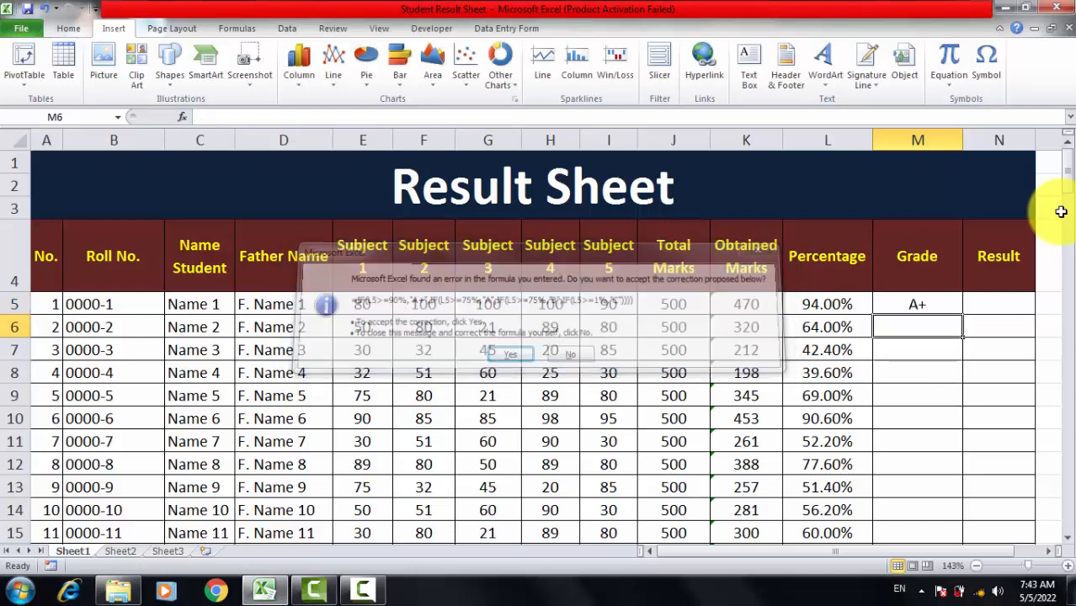
- Fill the M5 grade formula down the Grade column for all students and check the filled rows
{"action": "key", "text": "Up"}
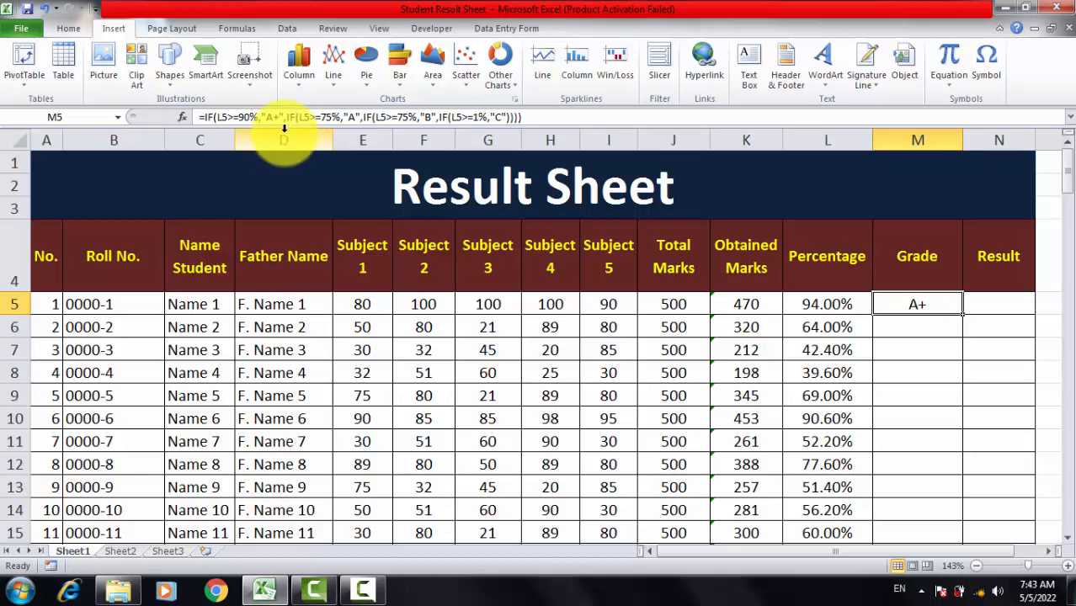
{"action": "left_click", "coordinate": [880, 347]}
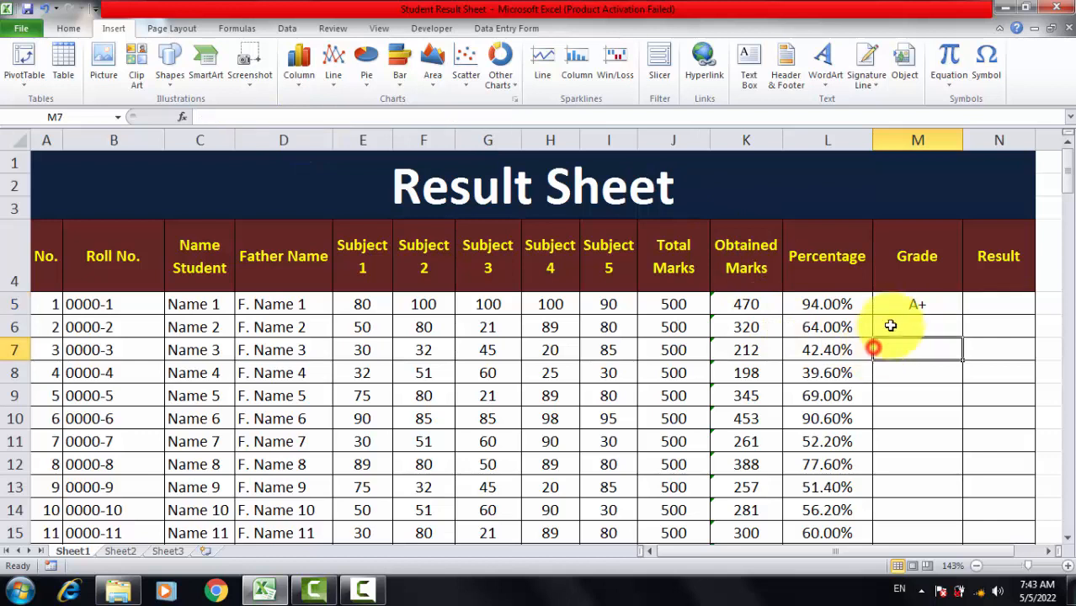
{"action": "left_click", "coordinate": [908, 310]}
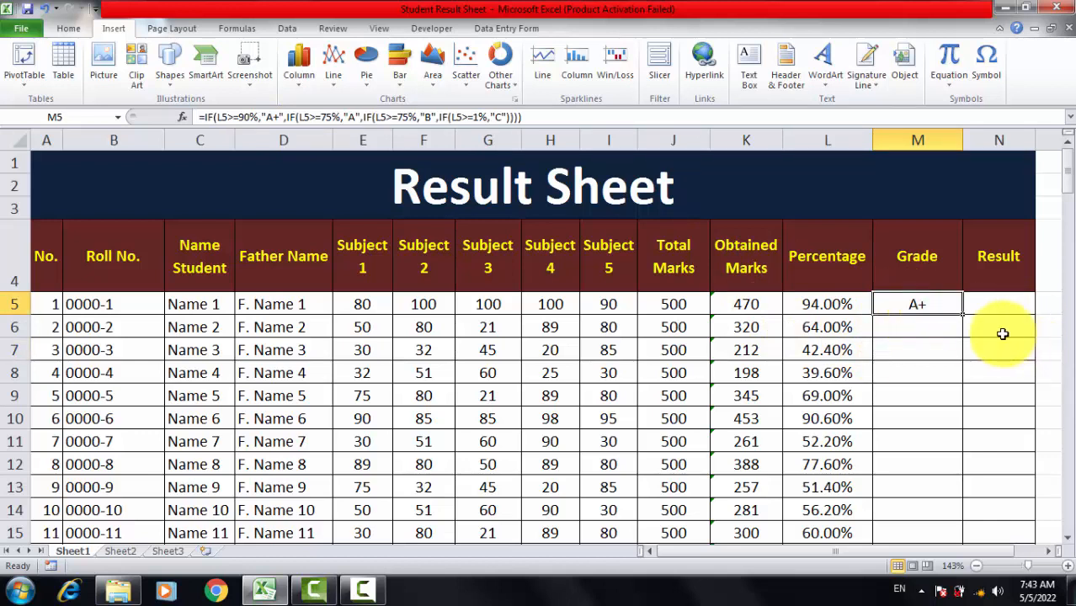
{"action": "double_click", "coordinate": [963, 314]}
{"action": "scroll", "coordinate": [890, 408], "scroll_direction": "down", "scroll_amount": 10}
{"action": "scroll", "coordinate": [894, 407], "scroll_direction": "down", "scroll_amount": 15}
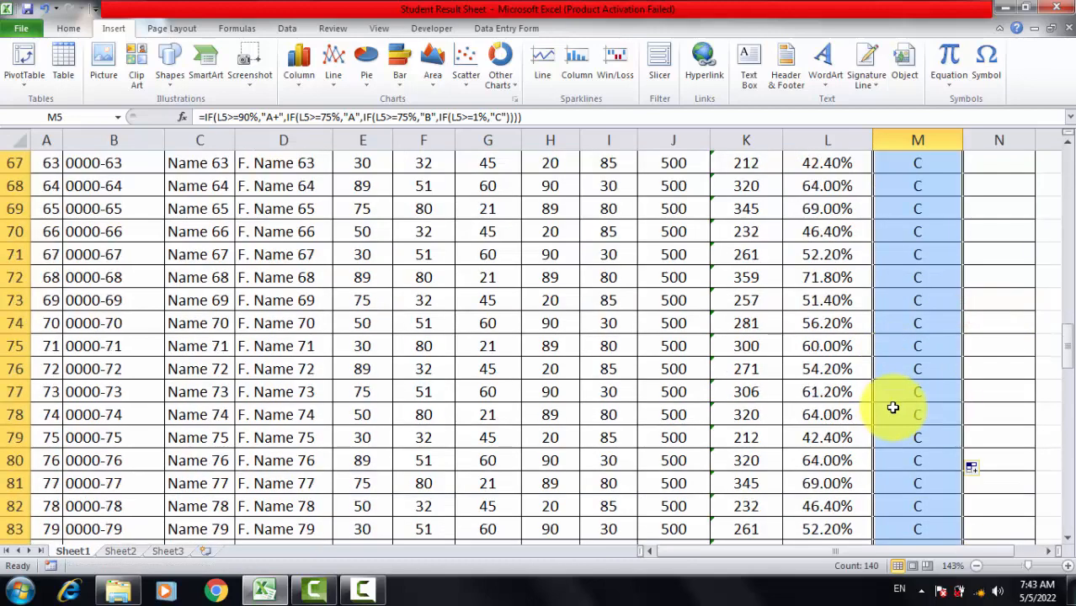
- Review the filled grades along the whole Grade column and compare row 12's percentage with its grade
{"action": "scroll", "coordinate": [893, 407], "scroll_direction": "up", "scroll_amount": 20}
{"action": "scroll", "coordinate": [893, 407], "scroll_direction": "up", "scroll_amount": 2}
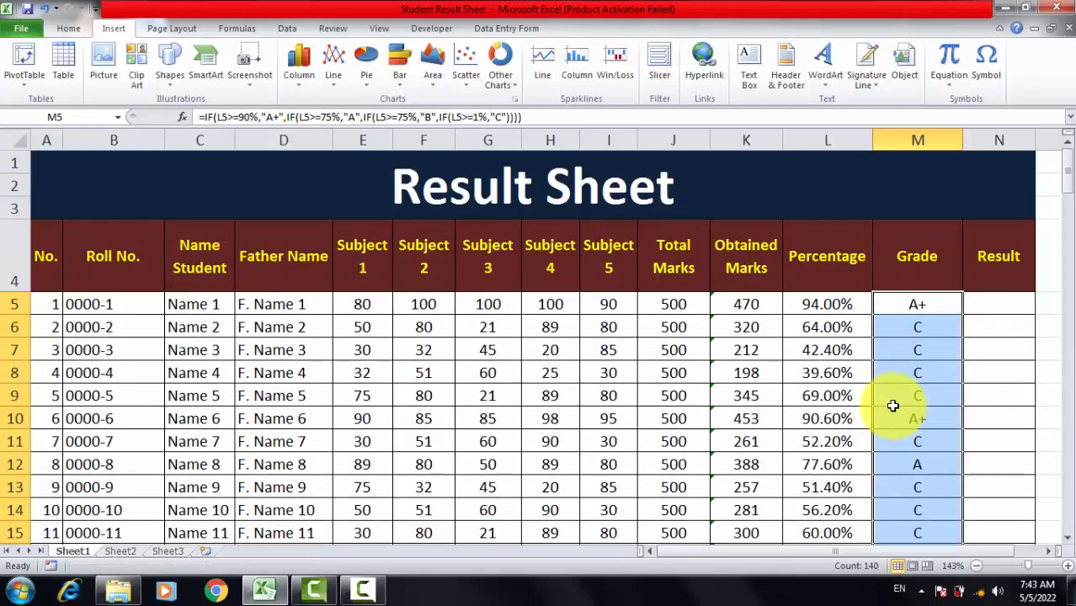
{"action": "scroll", "coordinate": [893, 407], "scroll_direction": "down", "scroll_amount": 20}
{"action": "scroll", "coordinate": [901, 453], "scroll_direction": "down", "scroll_amount": 8}
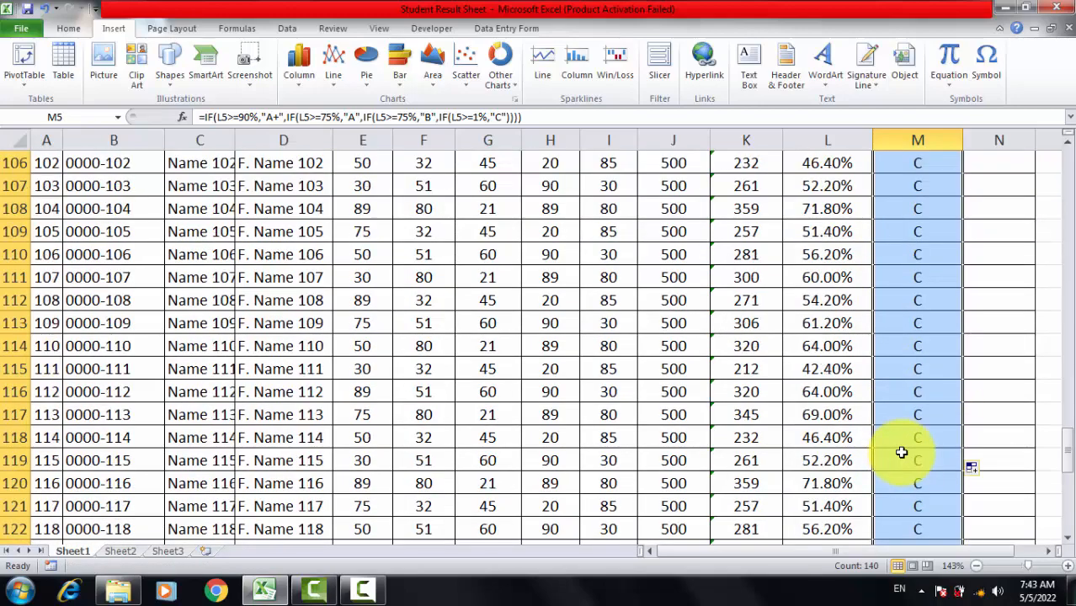
{"action": "scroll", "coordinate": [901, 453], "scroll_direction": "down", "scroll_amount": 13}
{"action": "scroll", "coordinate": [901, 450], "scroll_direction": "up", "scroll_amount": 18}
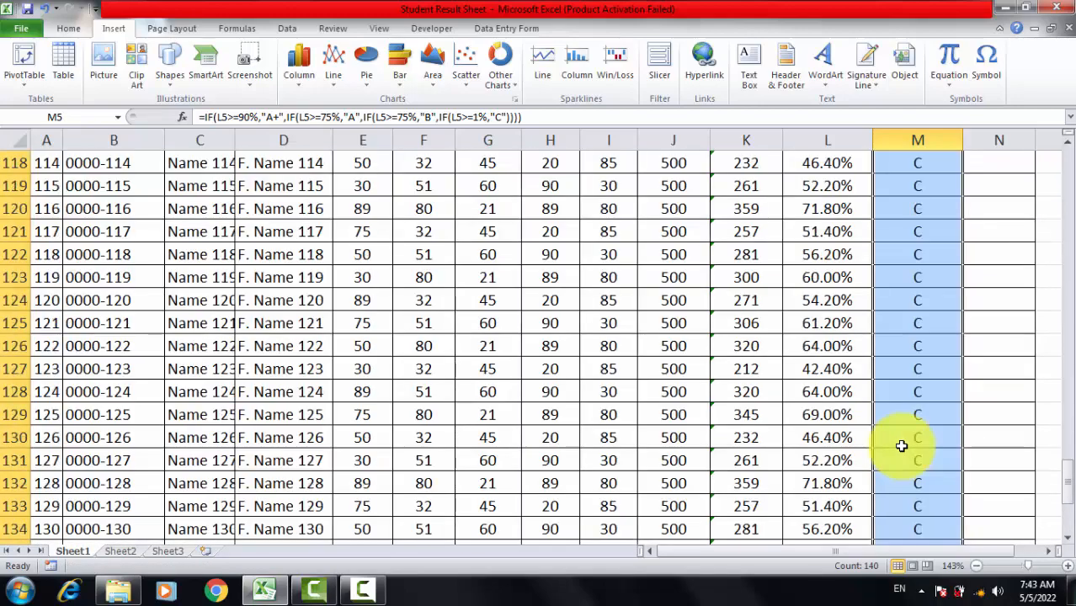
{"action": "scroll", "coordinate": [901, 447], "scroll_direction": "up", "scroll_amount": 20}
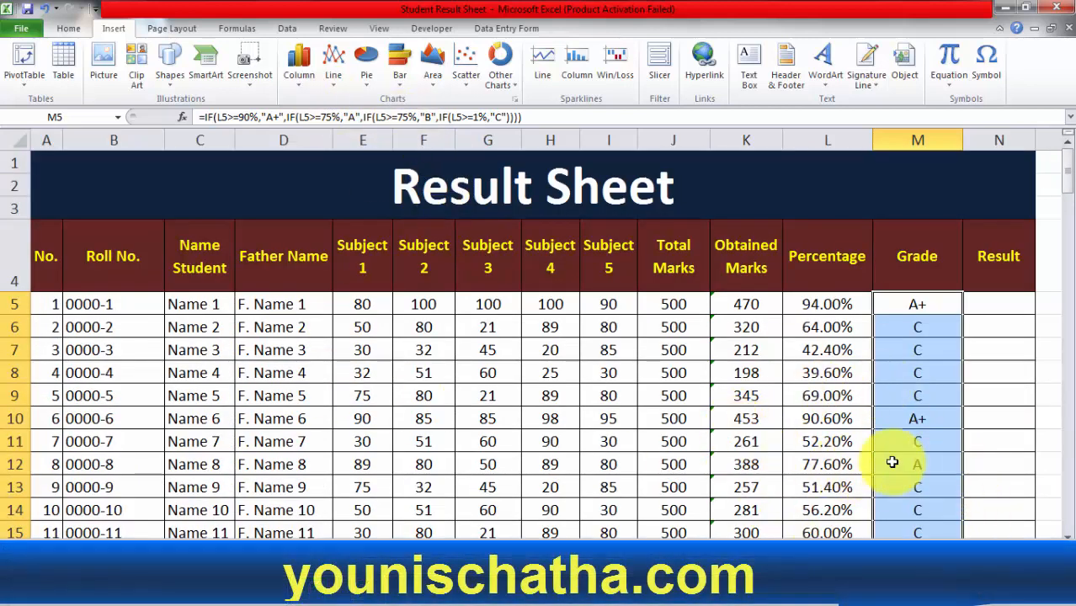
{"action": "left_click", "coordinate": [908, 488]}
{"action": "left_click", "coordinate": [846, 413]}
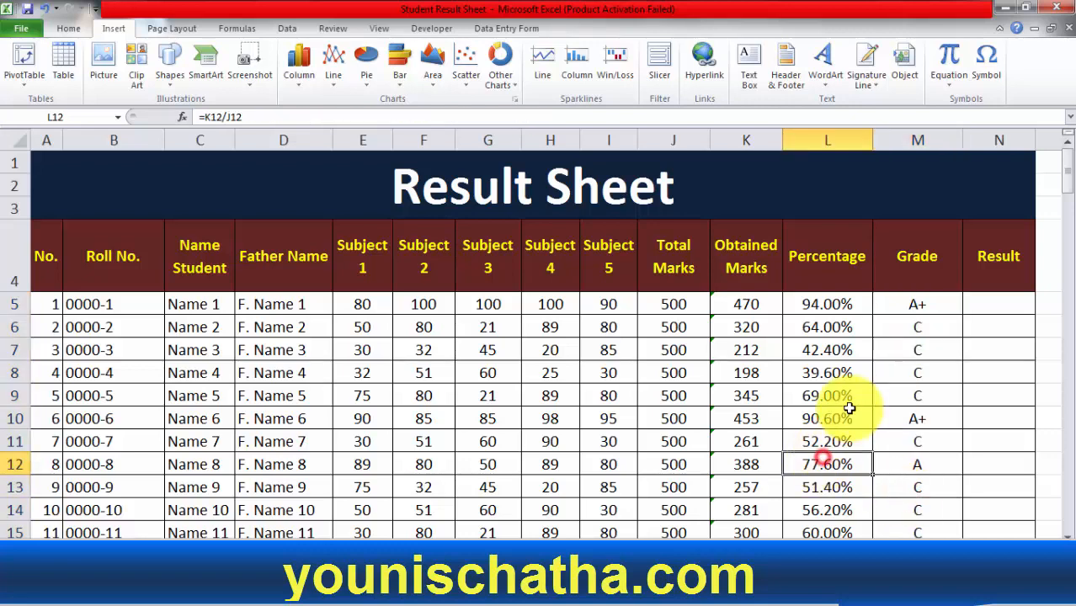
- Change the "B" threshold in the M12 grade formula to 65% and check the entered formula
{"action": "left_click", "coordinate": [920, 466]}
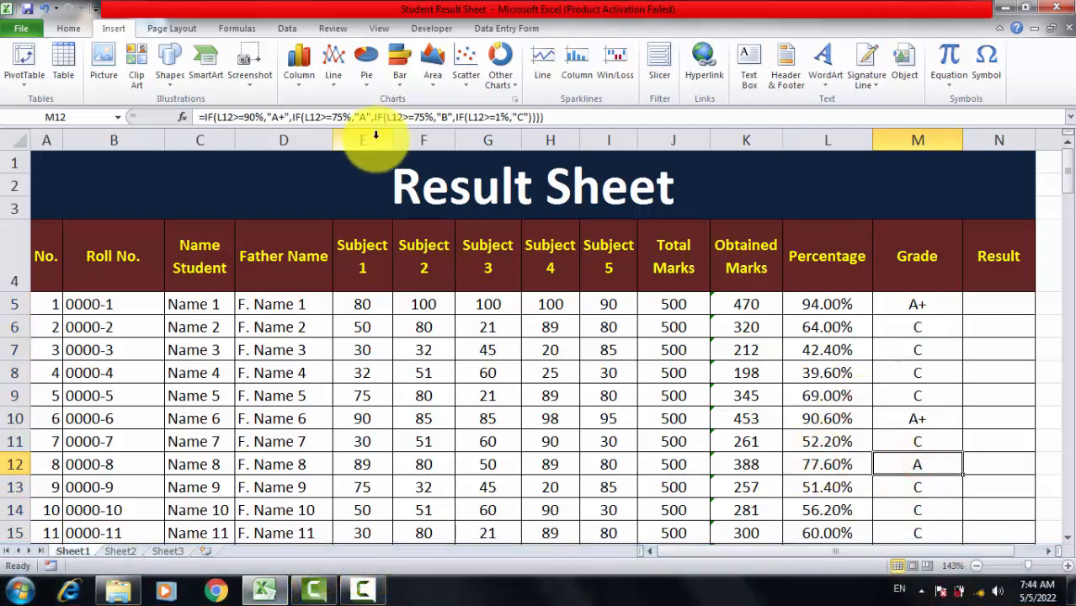
{"action": "left_click", "coordinate": [418, 118]}
{"action": "key", "text": "BackSpace"}
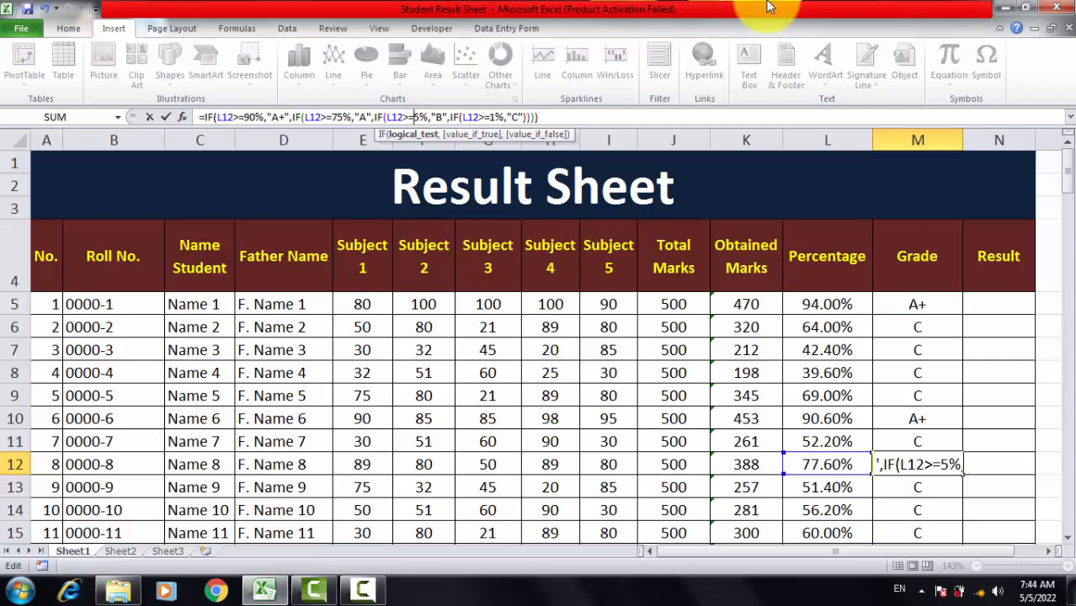
{"action": "type", "text": "6"}
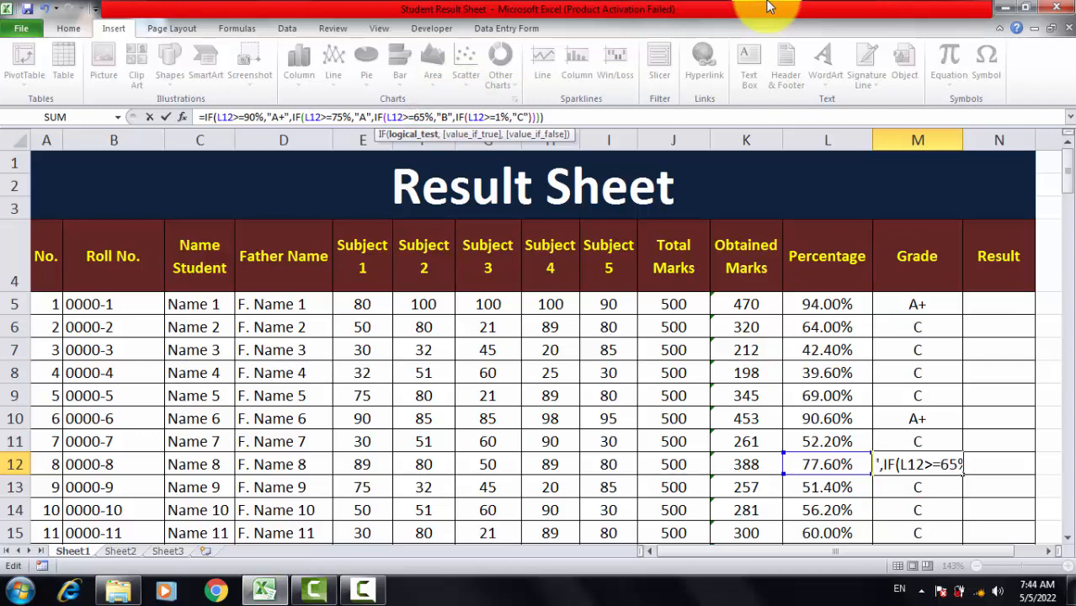
{"action": "key", "text": "Return"}
{"action": "left_click", "coordinate": [906, 467]}
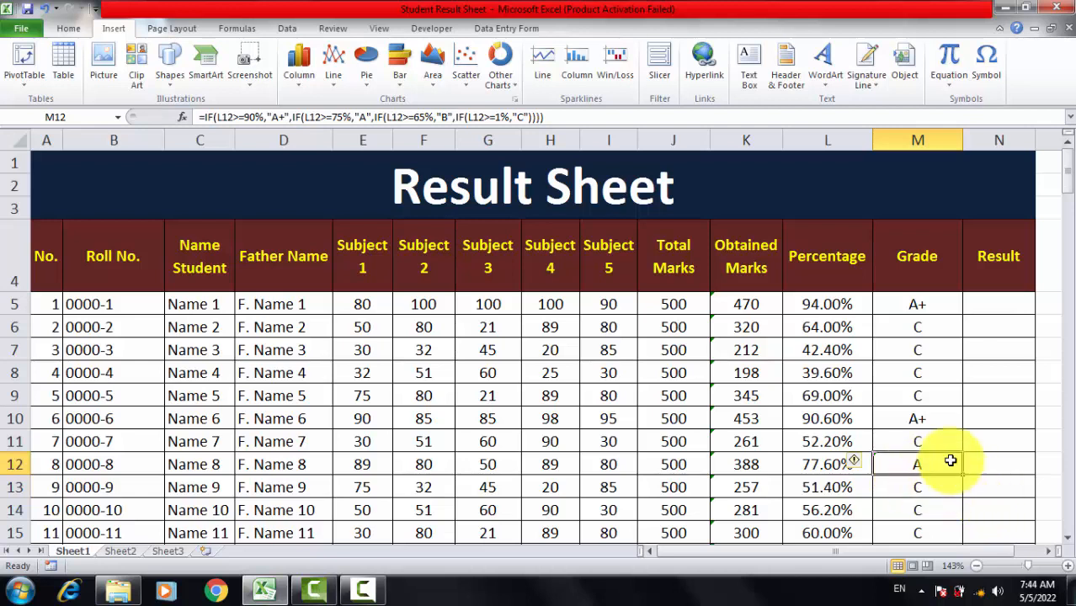
- Change the "B" threshold in the third IF of the M5 grade formula to 65%
{"action": "left_click", "coordinate": [923, 289]}
{"action": "left_click", "coordinate": [924, 303]}
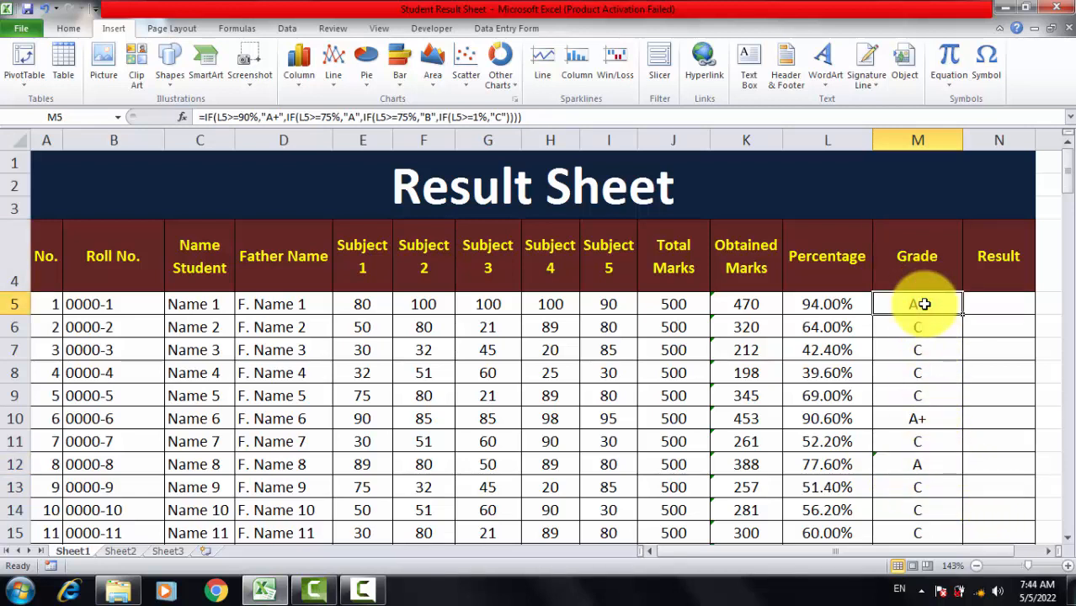
{"action": "left_click", "coordinate": [405, 117]}
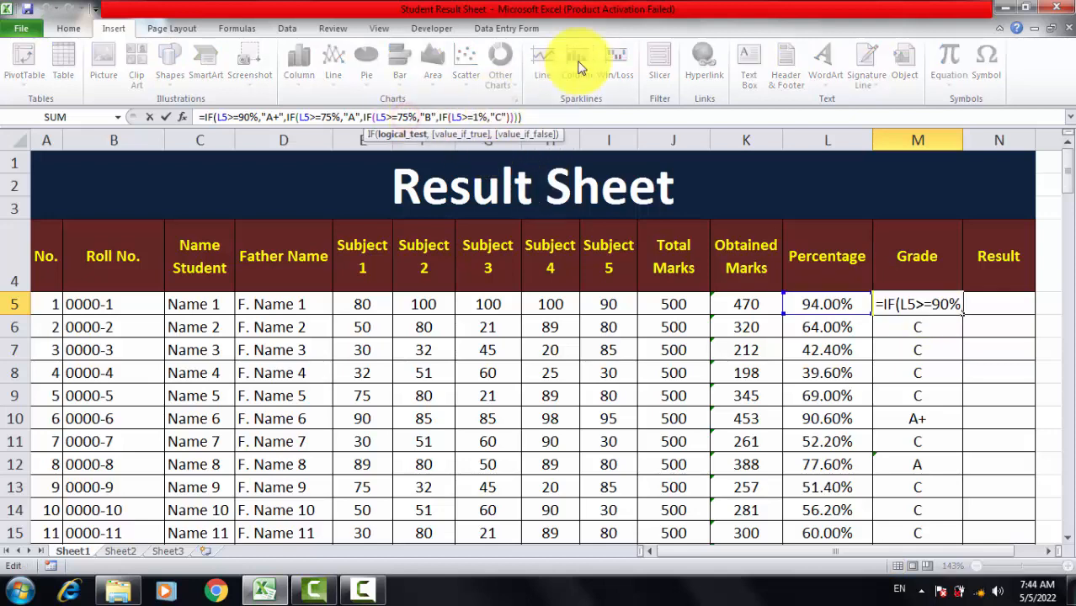
{"action": "key", "text": "BackSpace"}
{"action": "key", "text": "BackSpace"}
{"action": "type", "text": "65"}
{"action": "key", "text": "Return"}
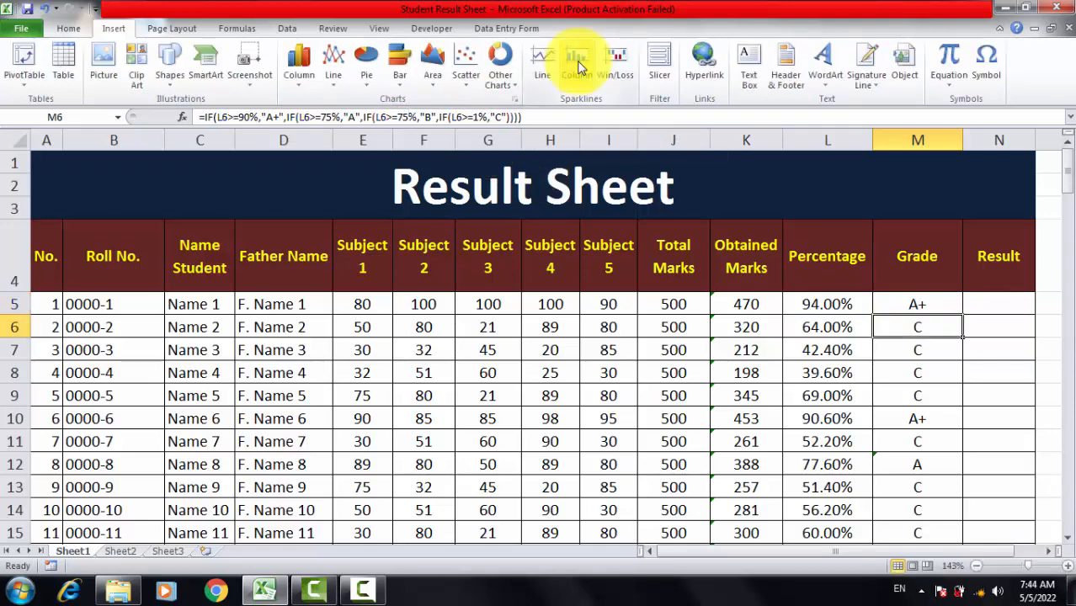
- Fill the corrected M5 grade formula down the Grade column for all students and check the grade in row 9
{"action": "left_click", "coordinate": [928, 306]}
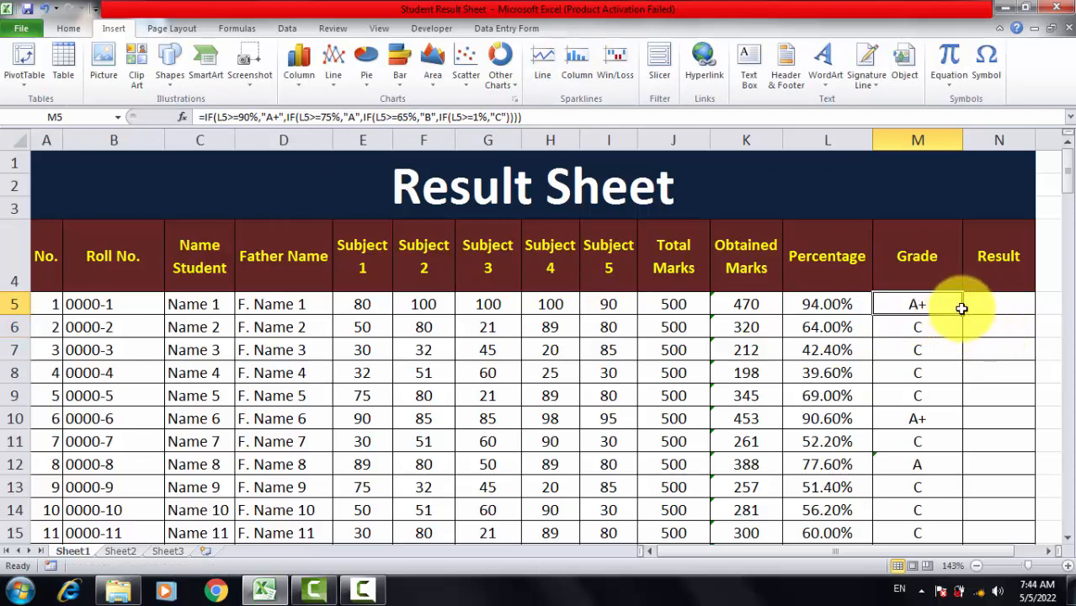
{"action": "left_click", "coordinate": [966, 313]}
{"action": "left_click", "coordinate": [960, 314]}
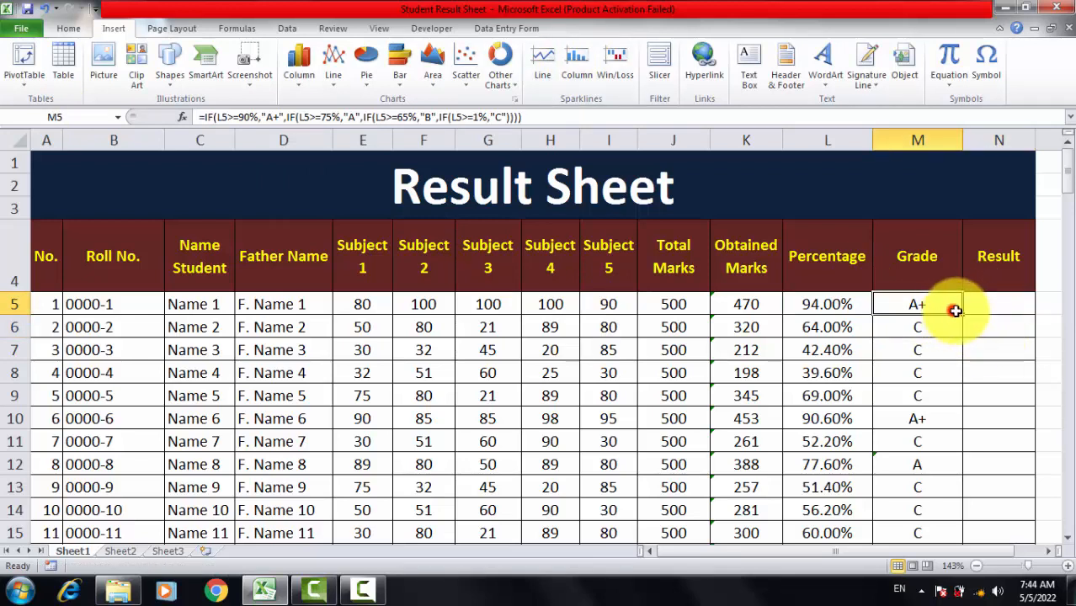
{"action": "double_click", "coordinate": [962, 314]}
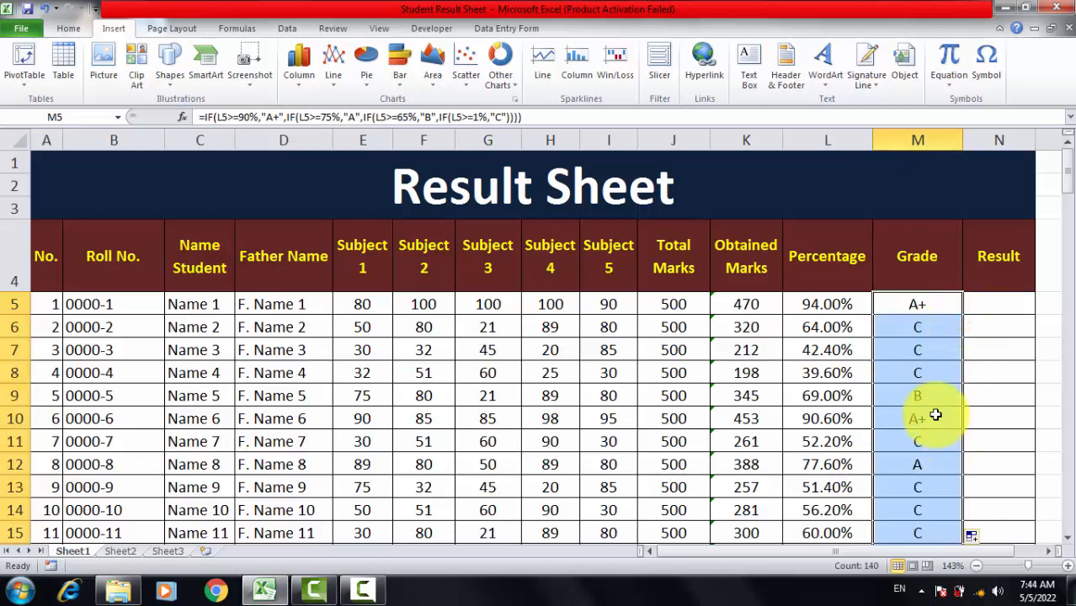
{"action": "left_click", "coordinate": [930, 415]}
{"action": "left_click", "coordinate": [893, 394]}
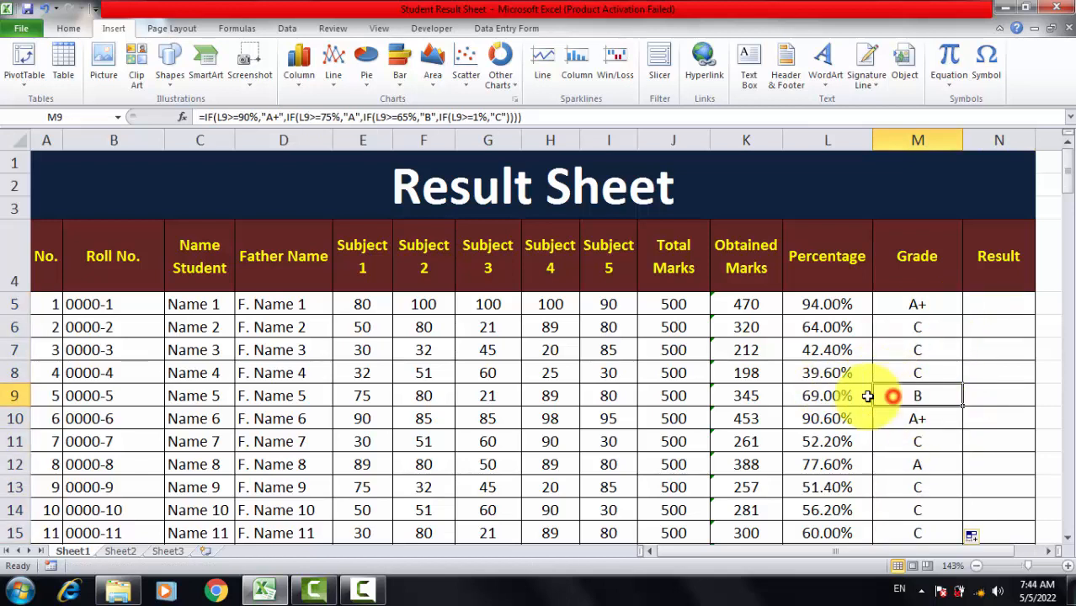
- Begin the Result formula in N5 with =IF(K5>+233 to test the first student's obtained marks
{"action": "left_click", "coordinate": [981, 304]}
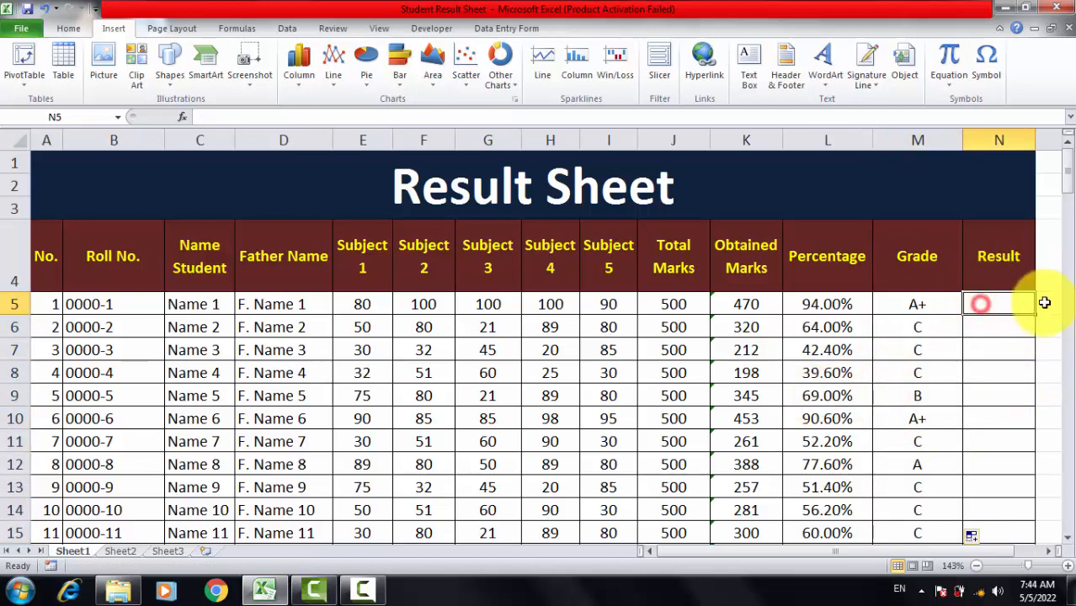
{"action": "type", "text": "+"}
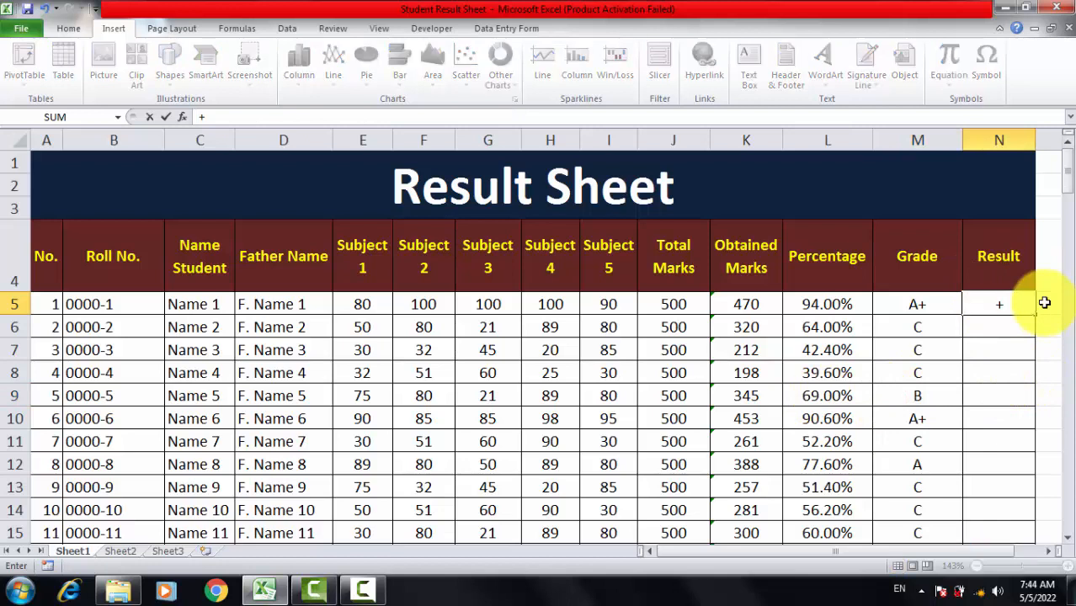
{"action": "key", "text": "BackSpace"}
{"action": "type", "text": "=if"}
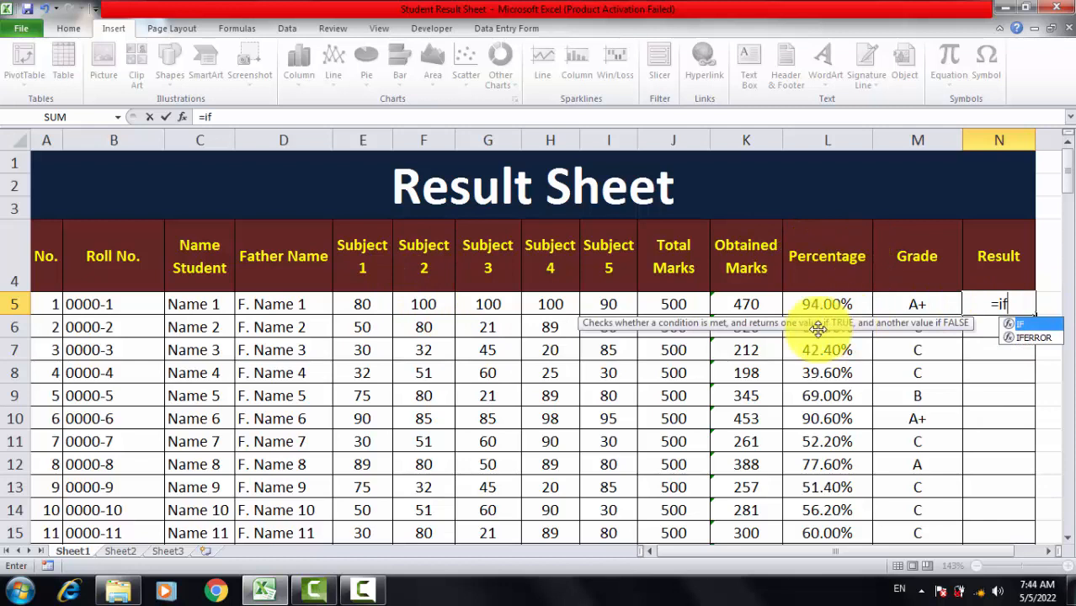
{"action": "key", "text": "Tab"}
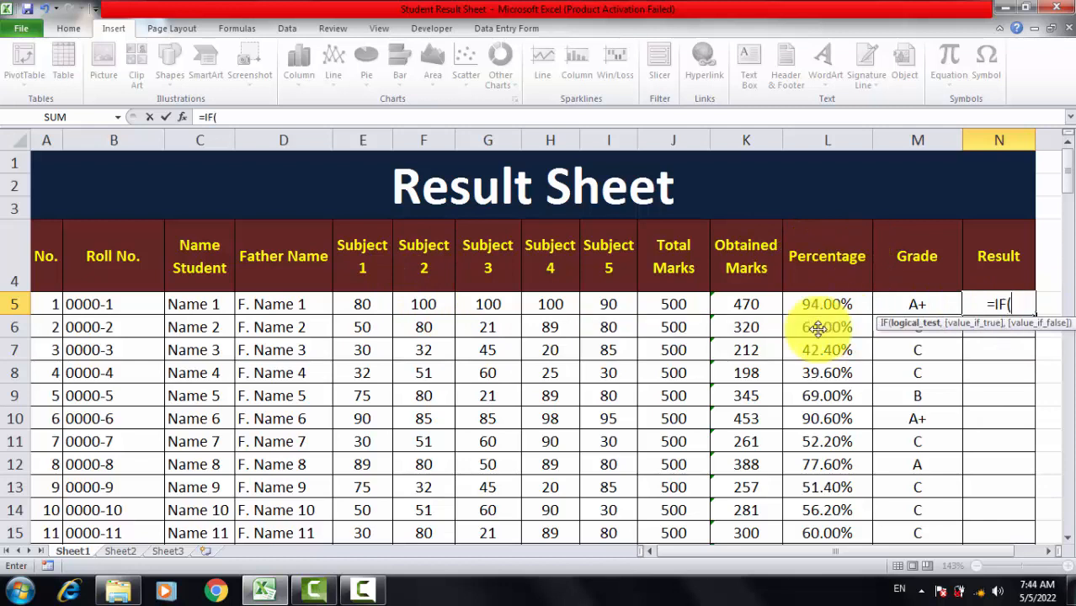
{"action": "left_click", "coordinate": [741, 305]}
{"action": "type", "text": ">"}
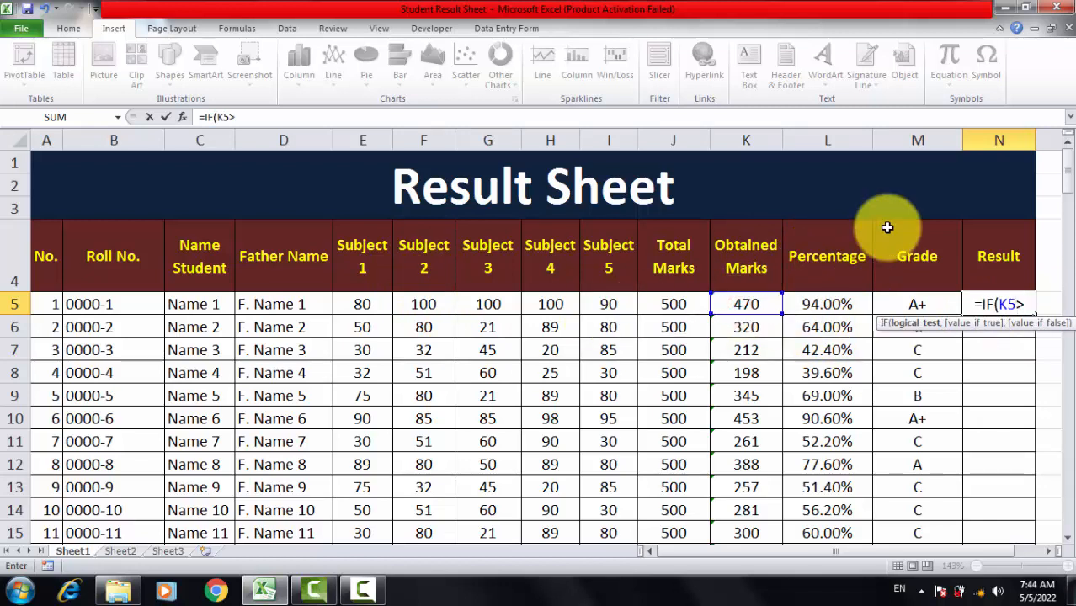
{"action": "type", "text": "+"}
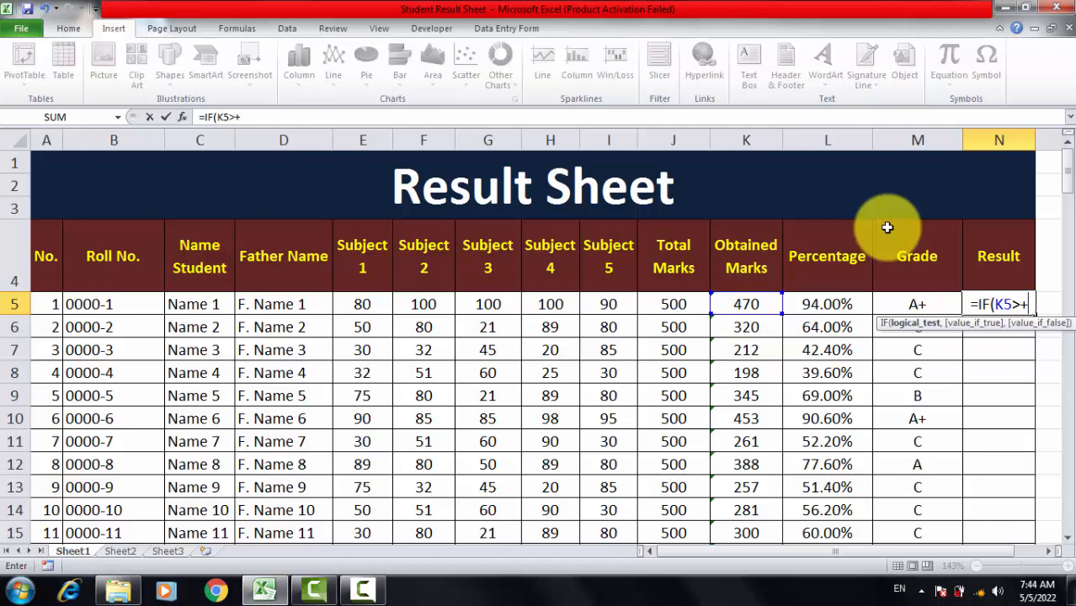
{"action": "type", "text": "233"}
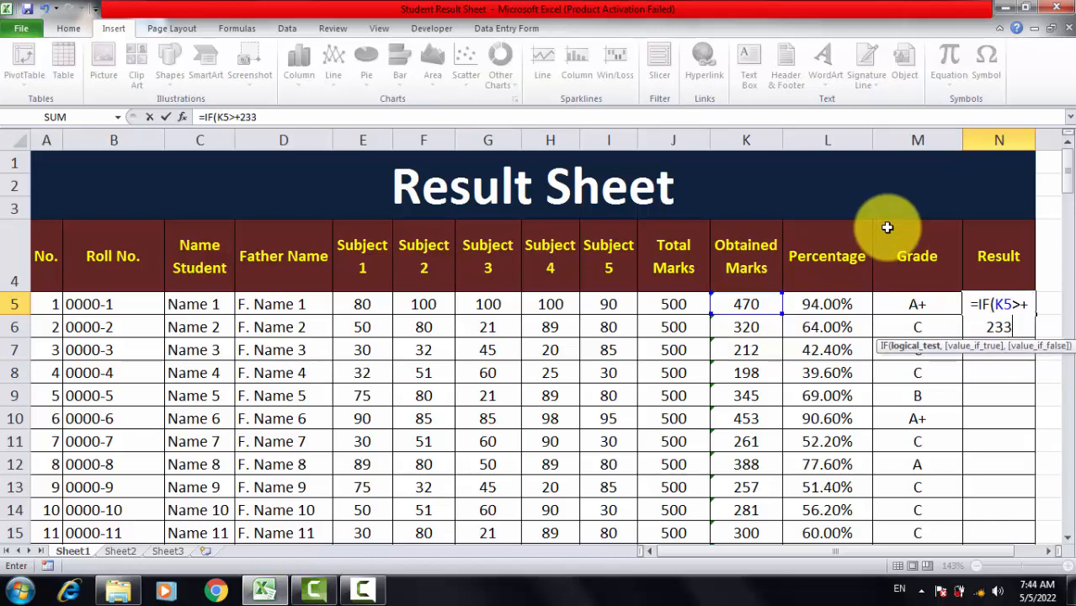
- Complete the N5 formula with "Pass" as the true value and "Fail" as the false value, and enter it
{"action": "type", "text": ","}
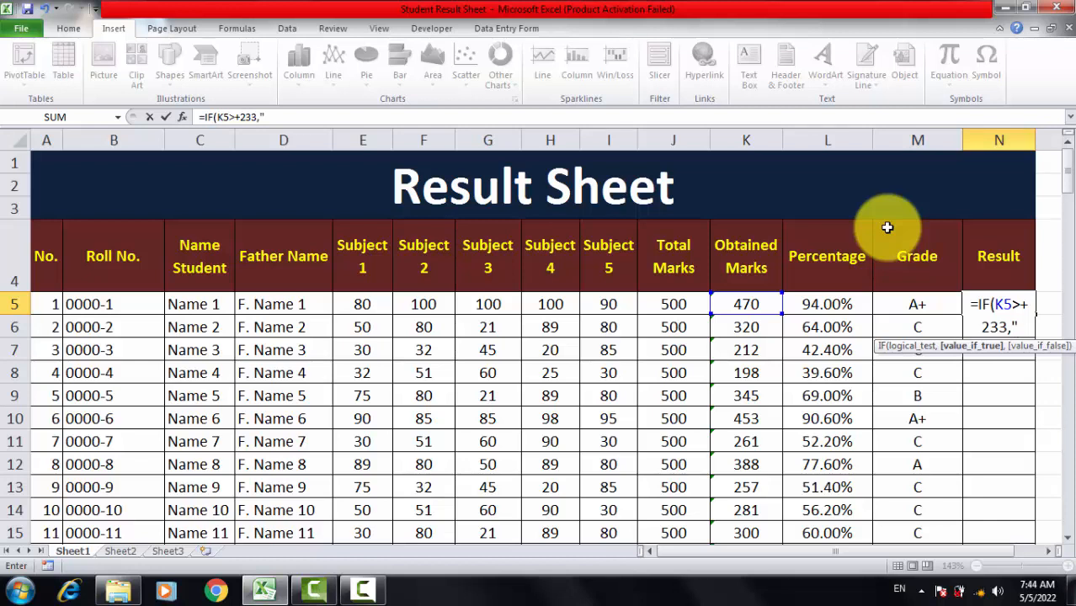
{"action": "type", "text": "\"Pass"}
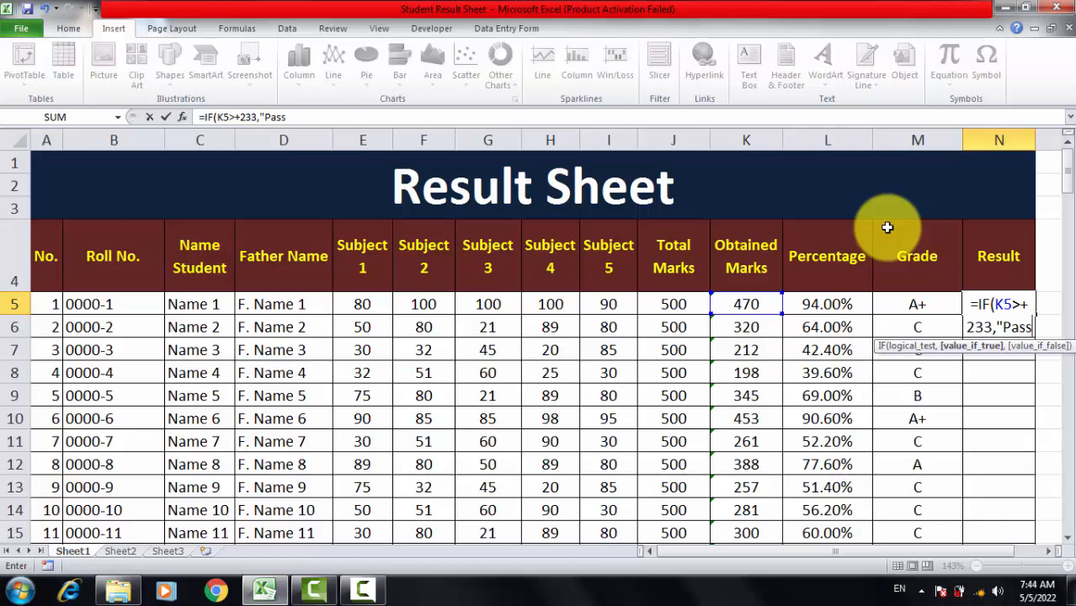
{"action": "type", "text": "\","}
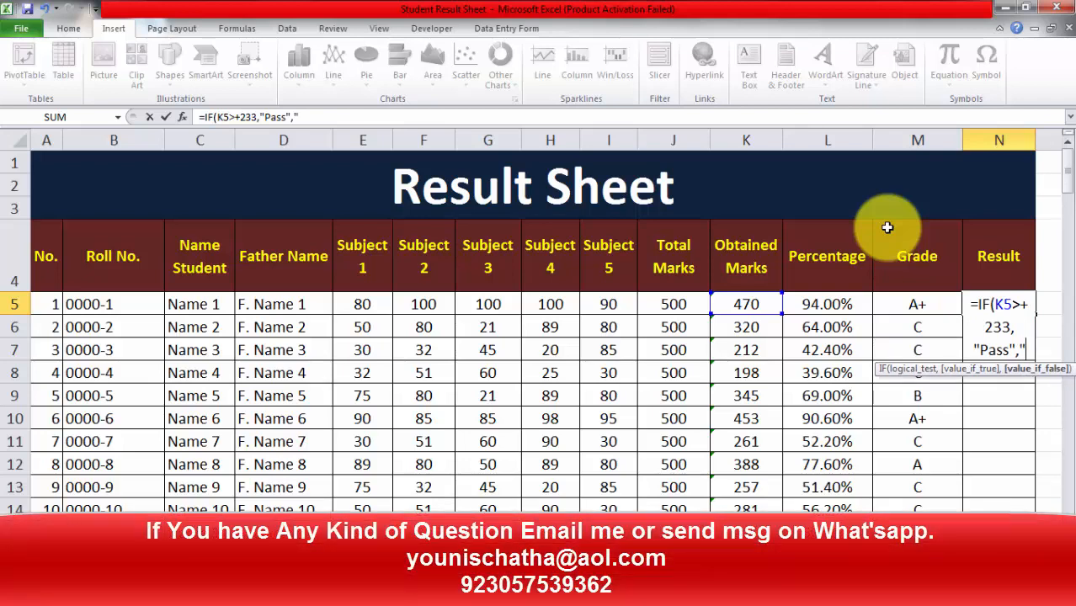
{"action": "type", "text": "\"Fail"}
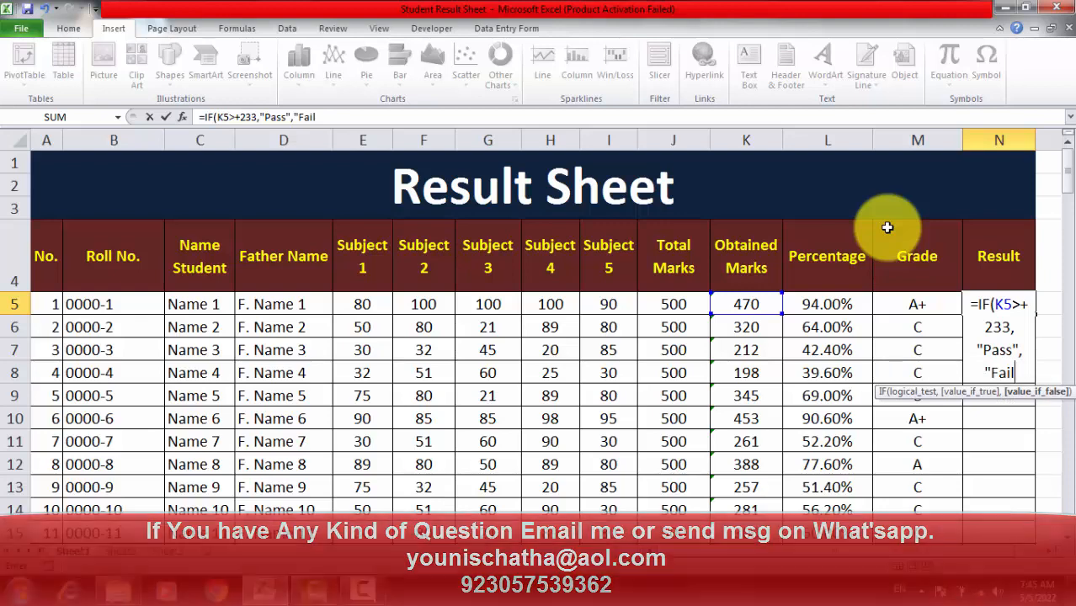
{"action": "type", "text": "\""}
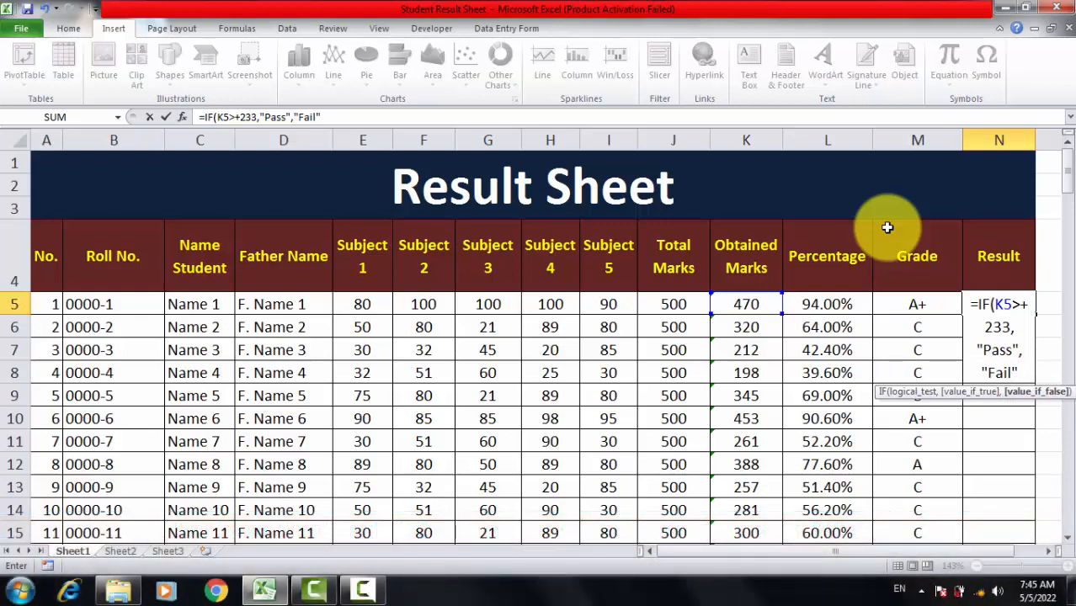
{"action": "type", "text": ")"}
{"action": "key", "text": "Return"}
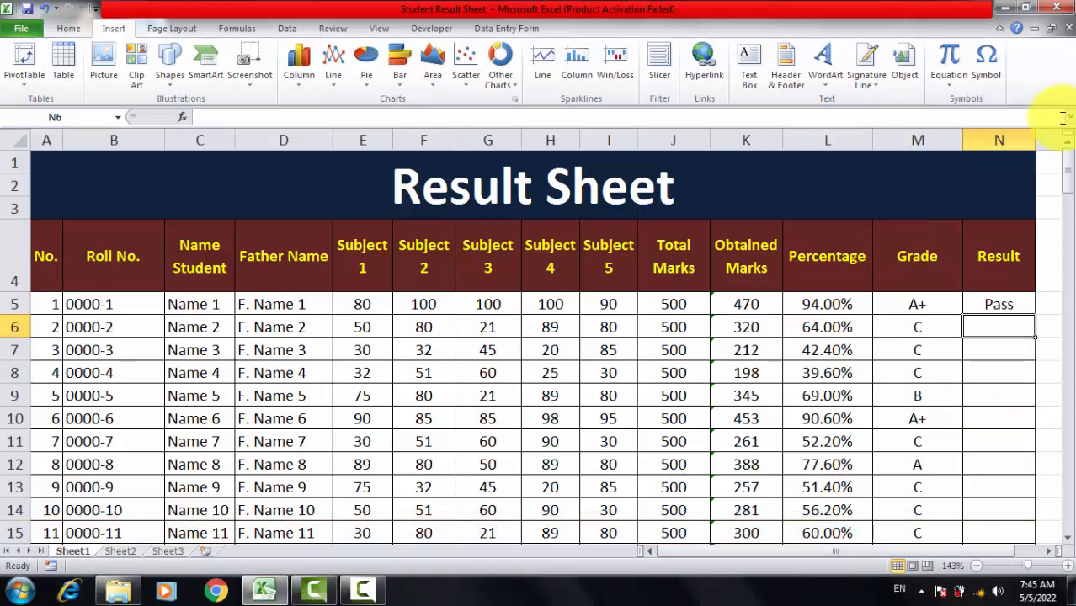
- Fill the N5 pass/fail formula down the Result column for all students and check the filled rows
{"action": "left_click", "coordinate": [1014, 303]}
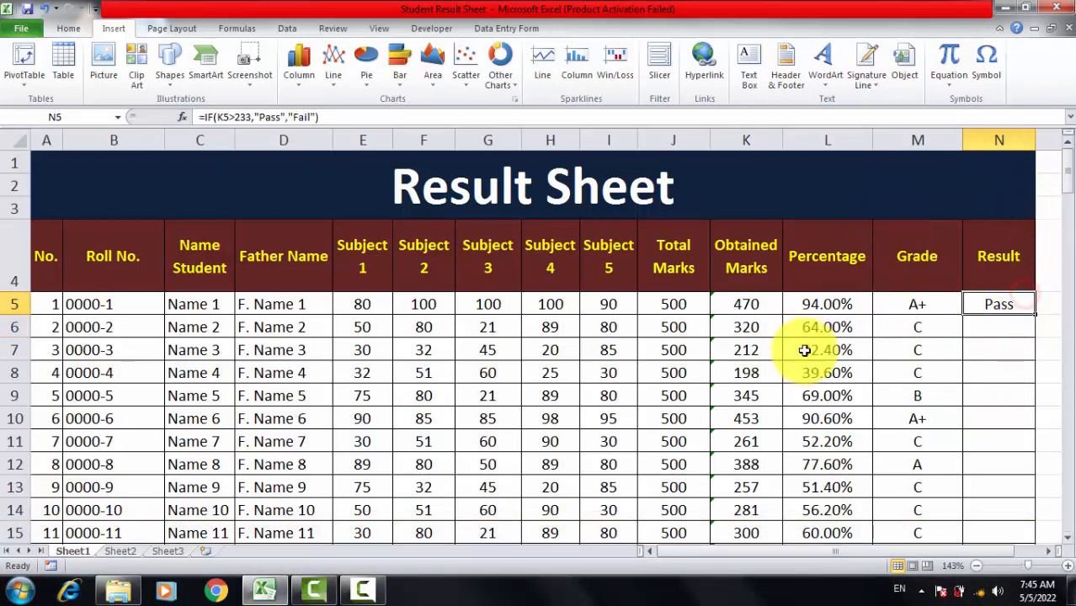
{"action": "left_click", "coordinate": [971, 378]}
{"action": "left_click", "coordinate": [979, 307]}
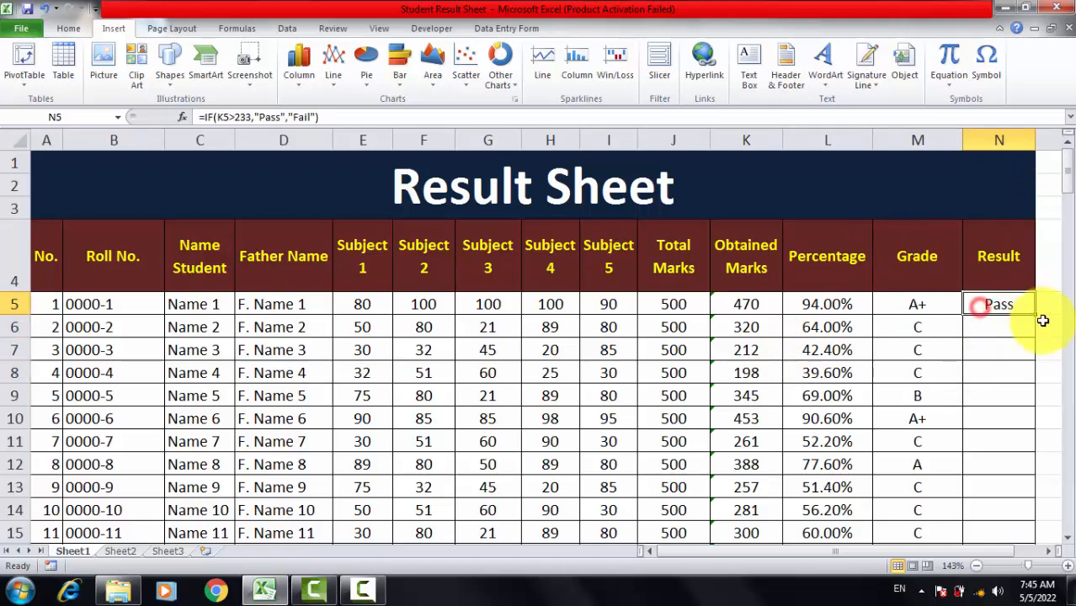
{"action": "left_click", "coordinate": [1038, 318]}
{"action": "left_click", "coordinate": [1027, 309]}
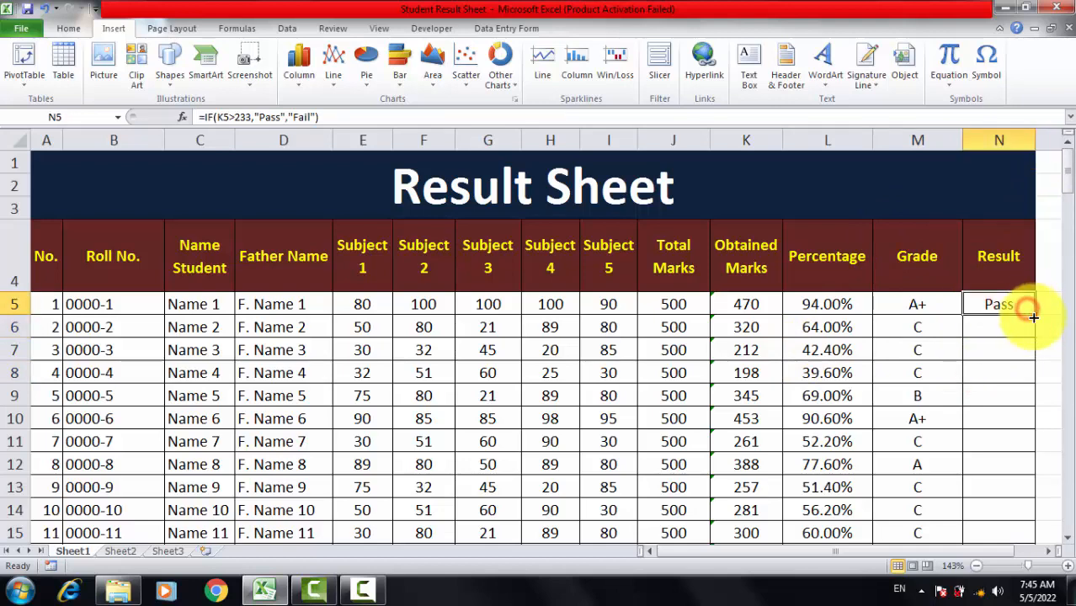
{"action": "double_click", "coordinate": [1033, 316]}
{"action": "scroll", "coordinate": [1018, 373], "scroll_direction": "down", "scroll_amount": 15}
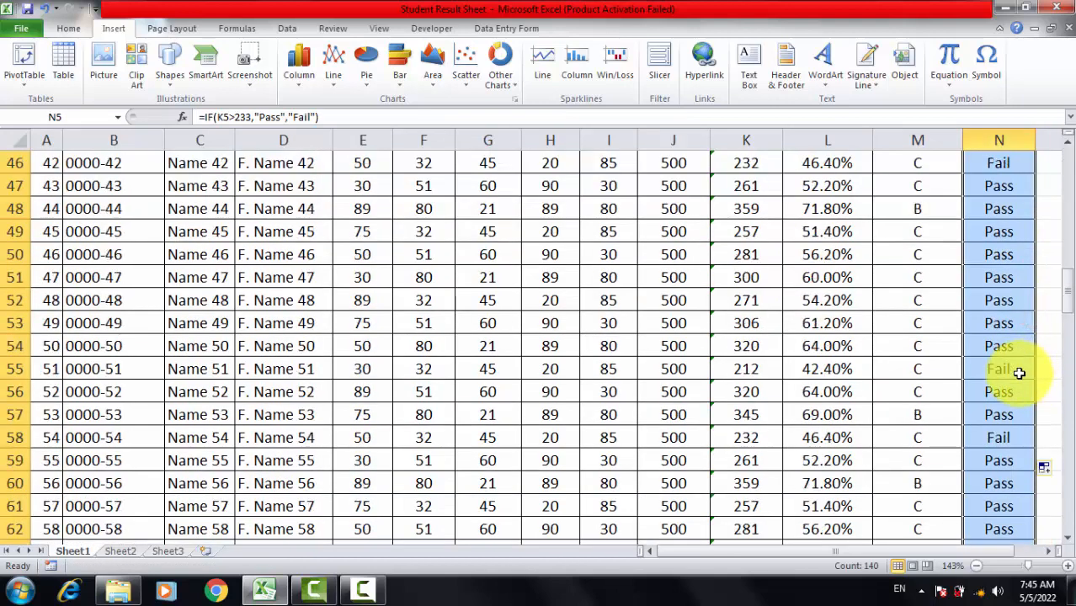
{"action": "scroll", "coordinate": [1018, 373], "scroll_direction": "down", "scroll_amount": 5}
{"action": "scroll", "coordinate": [1018, 373], "scroll_direction": "down", "scroll_amount": 2}
{"action": "scroll", "coordinate": [1019, 373], "scroll_direction": "up", "scroll_amount": 20}
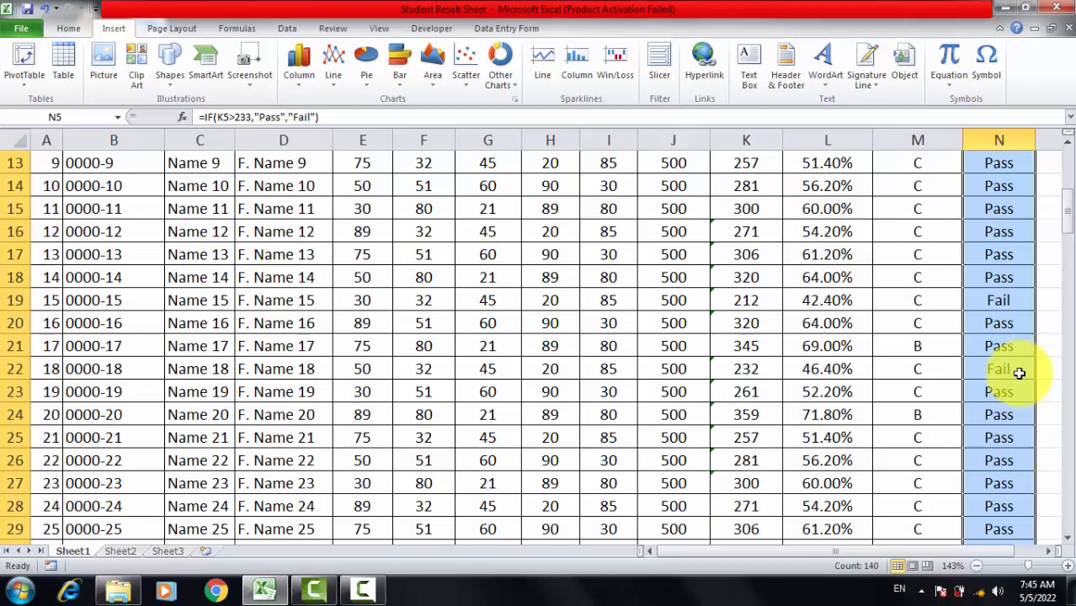
{"action": "left_click", "coordinate": [530, 374]}
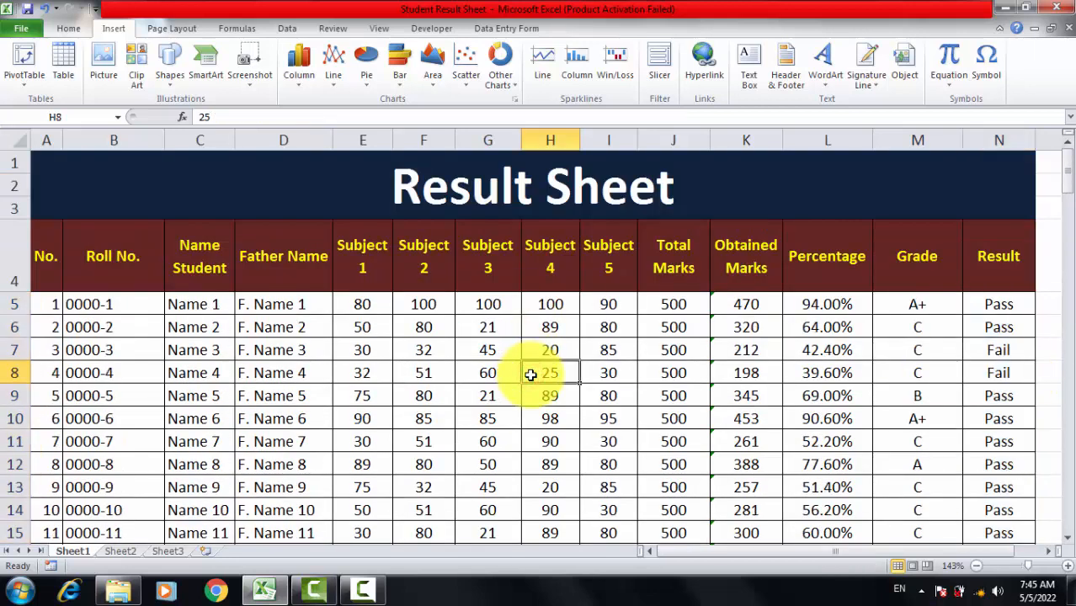